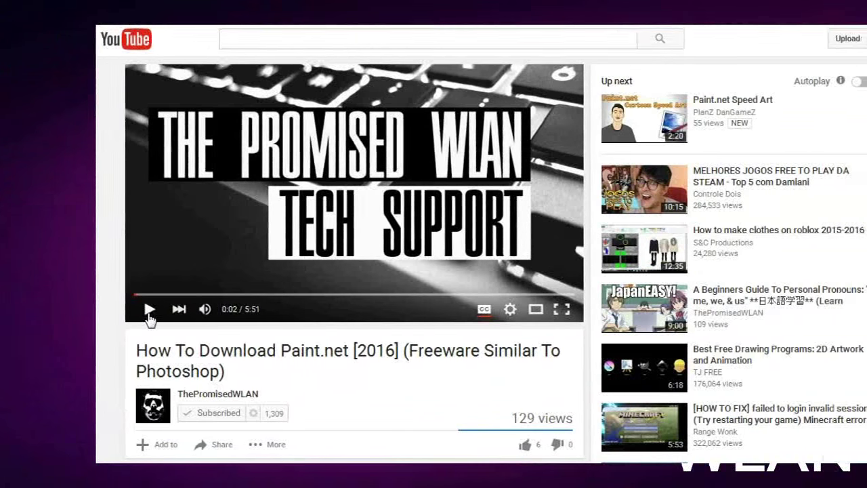
Step: Play the YouTube tutorial about downloading Paint.net
left_click(405, 309)
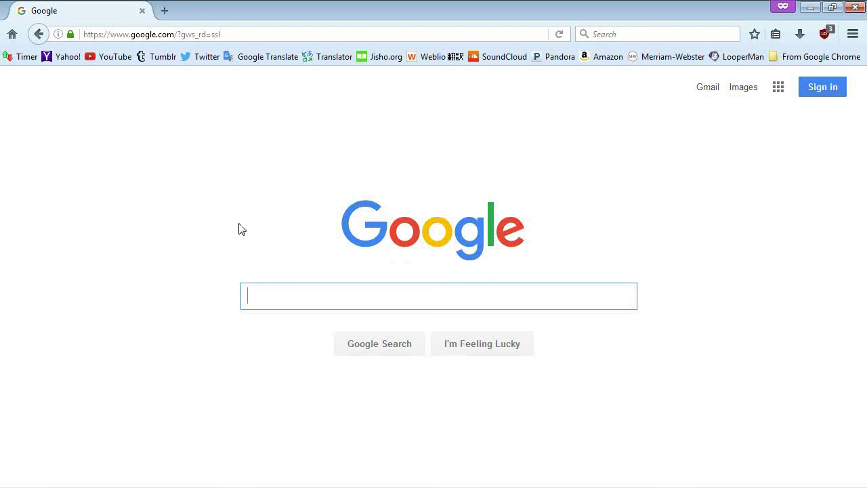
Step: Search Google for 'how to animate a walk cycle' and show the image results
type("how to")
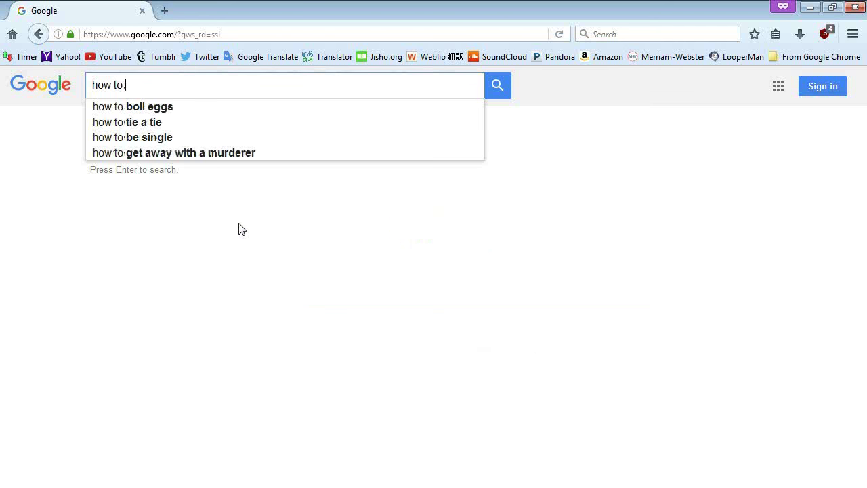
type(" animate a")
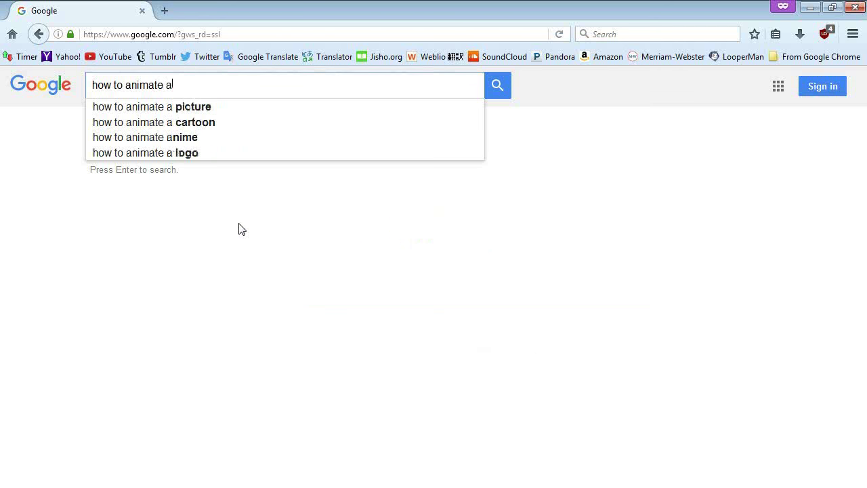
type(" walk cycle")
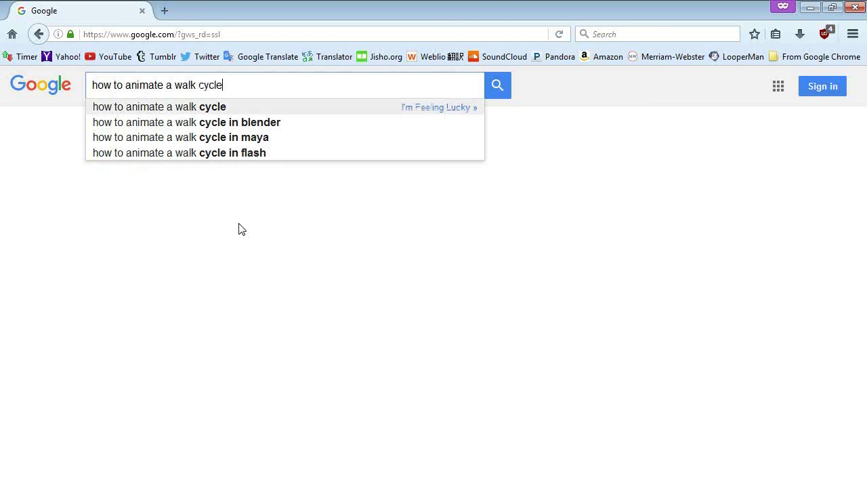
key("Return")
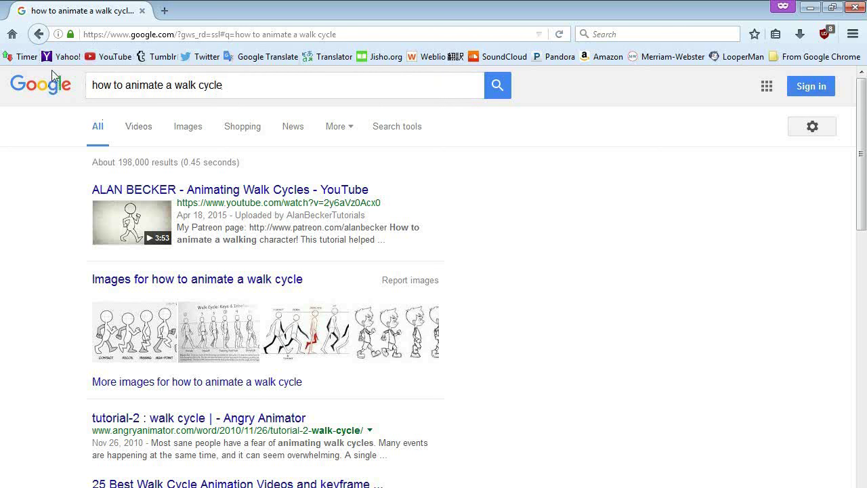
left_click(188, 129)
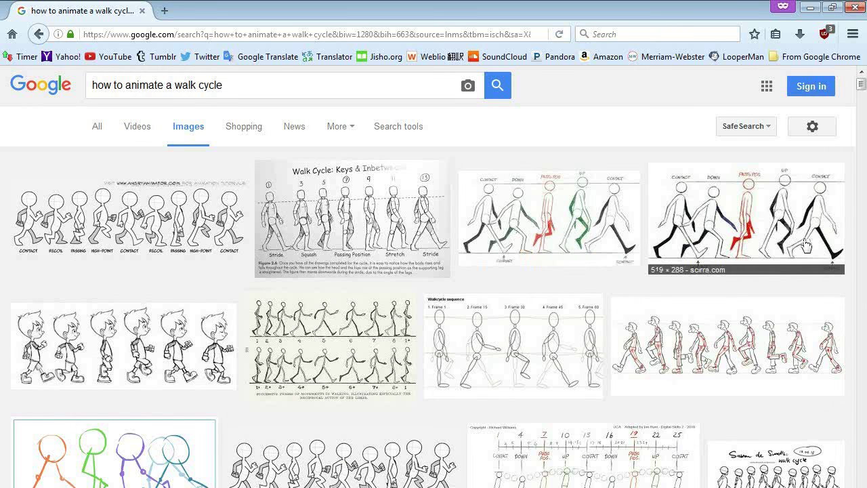
Step: Scroll the image results and preview the blue walk-cycle image and the coloured walk-cycle diagram
scroll(588, 273, "down", 5)
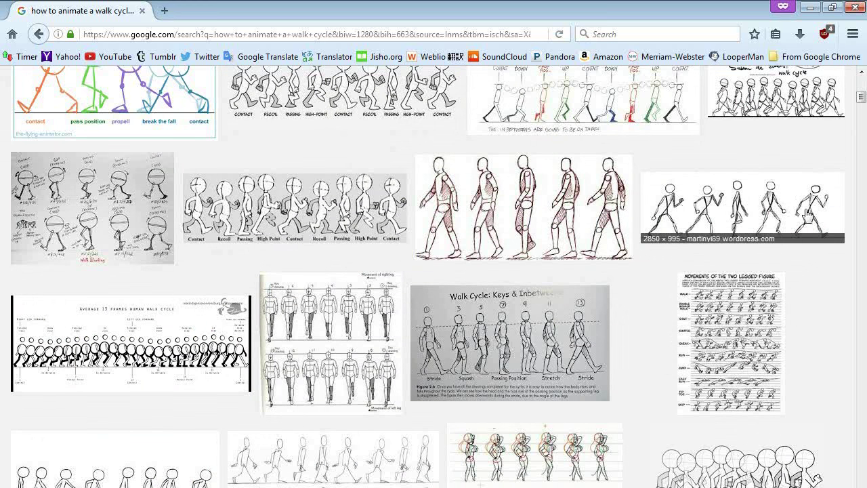
scroll(139, 337, "down", 2)
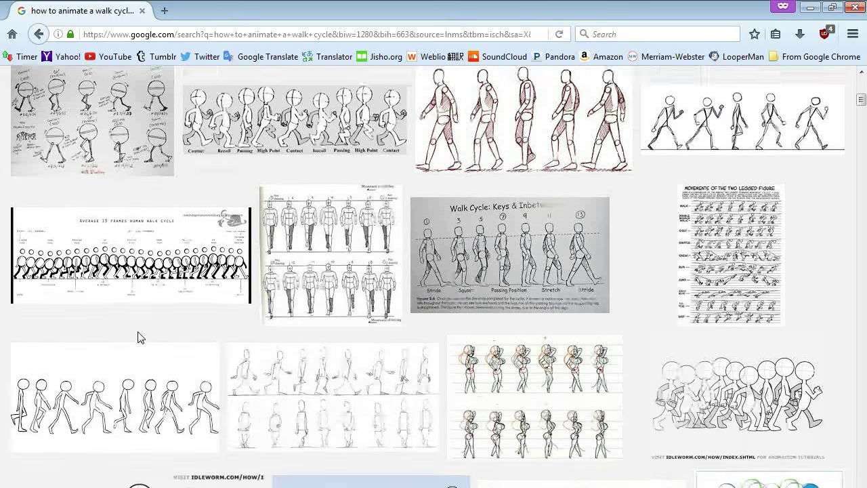
scroll(139, 337, "down", 4)
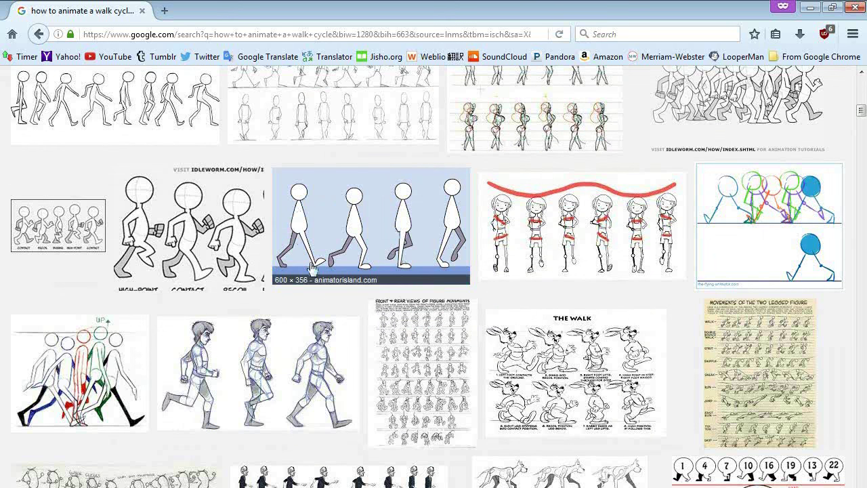
left_click(370, 209)
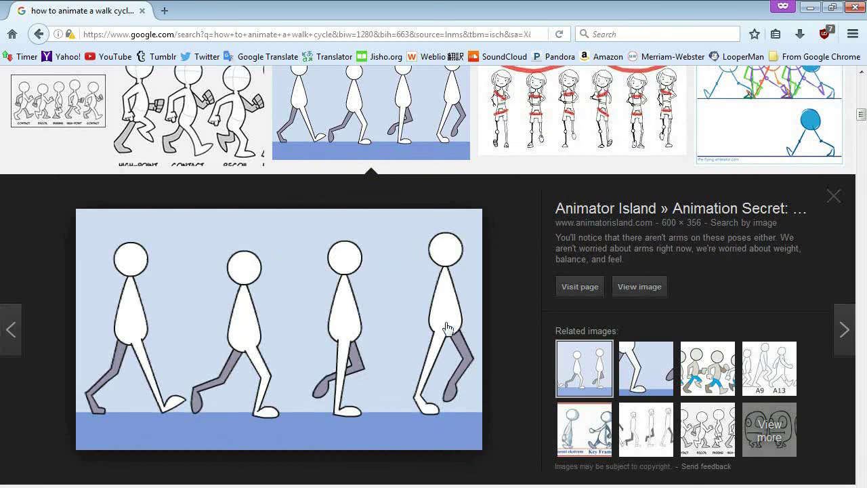
scroll(513, 314, "down", 2)
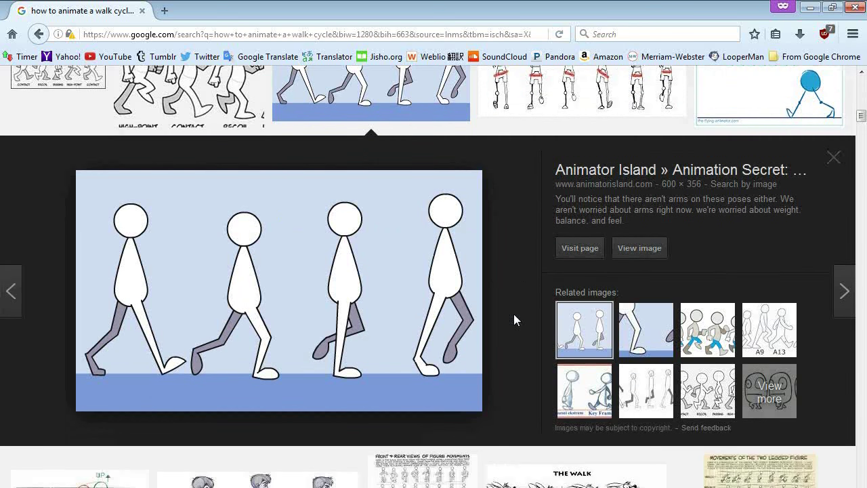
scroll(513, 314, "down", 4)
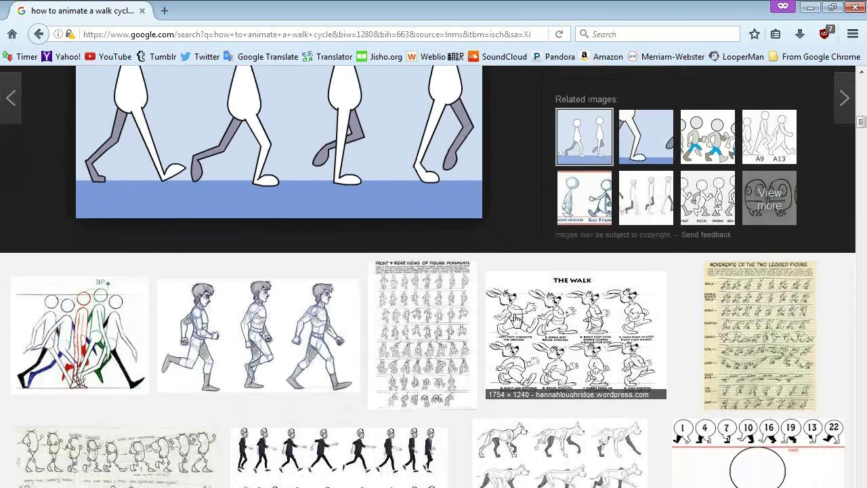
left_click(113, 339)
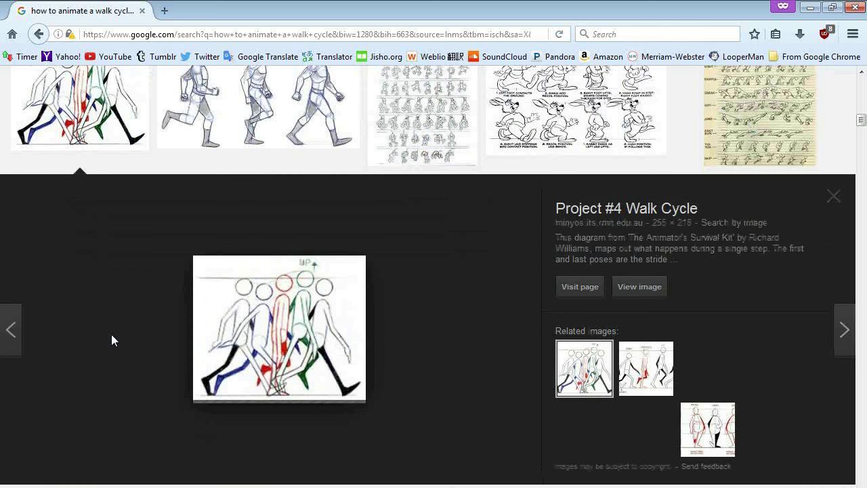
scroll(457, 346, "down", 2)
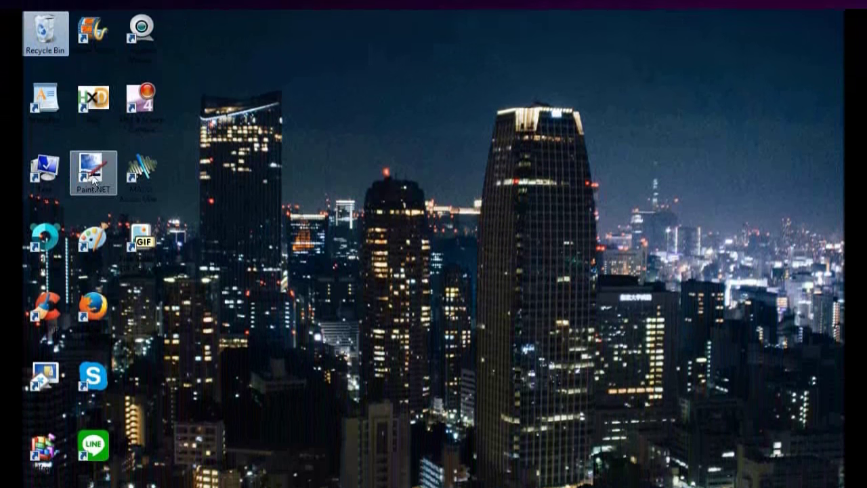
Step: Launch Paint.NET from its desktop shortcut, opening a blank 800 × 600 image
double_click(93, 177)
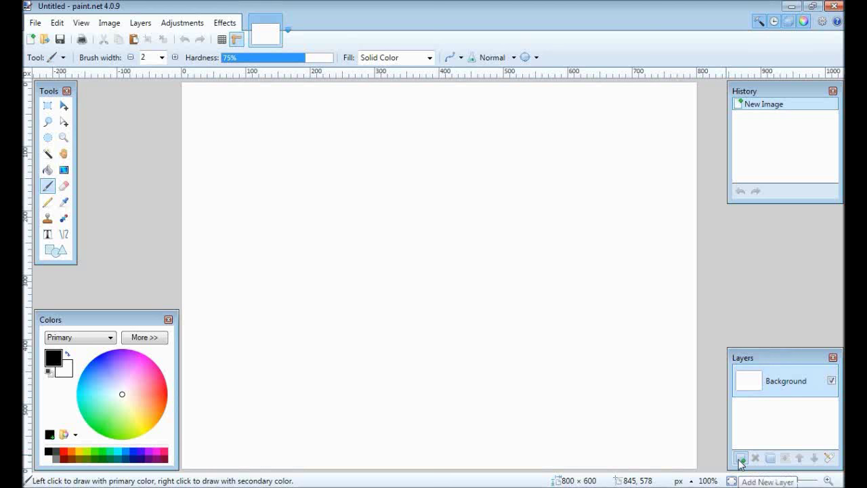
Step: Add a transparent Layer 2 and switch between it and the Background layer
left_click(740, 460)
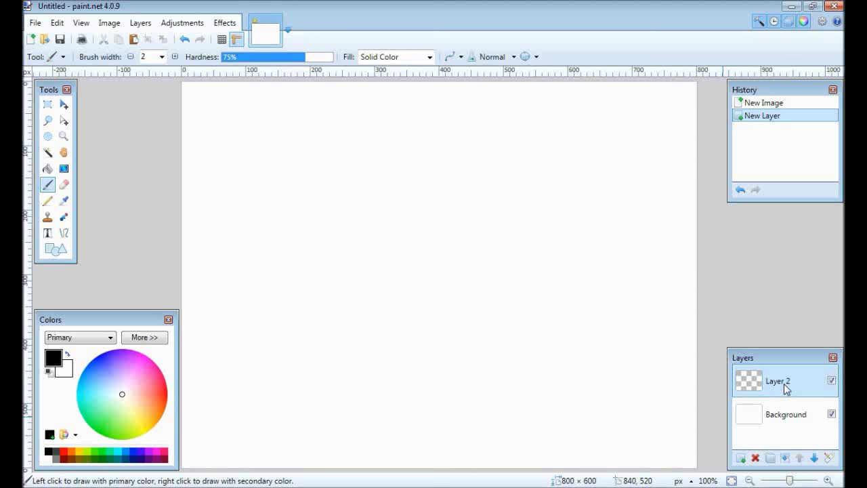
left_click(785, 418)
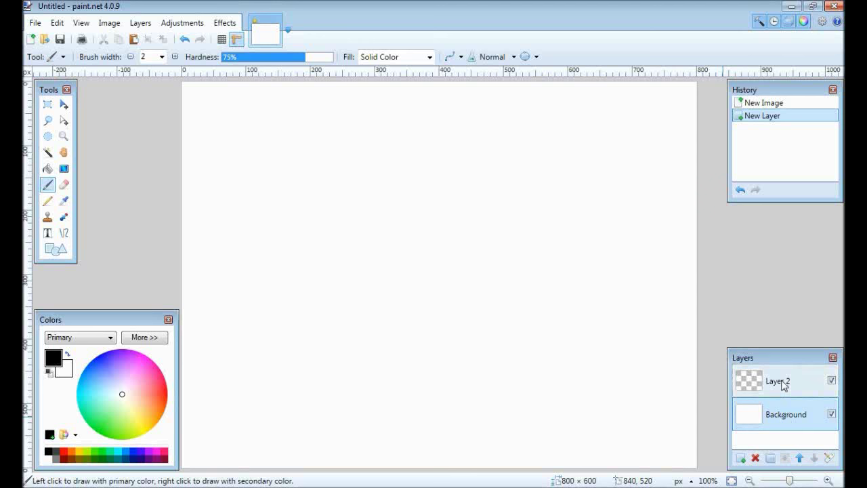
left_click(784, 385)
left_click(782, 415)
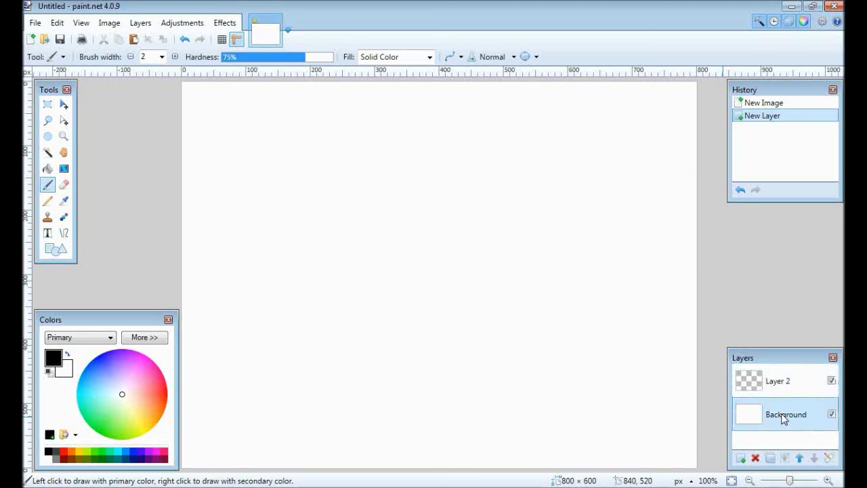
left_click(783, 384)
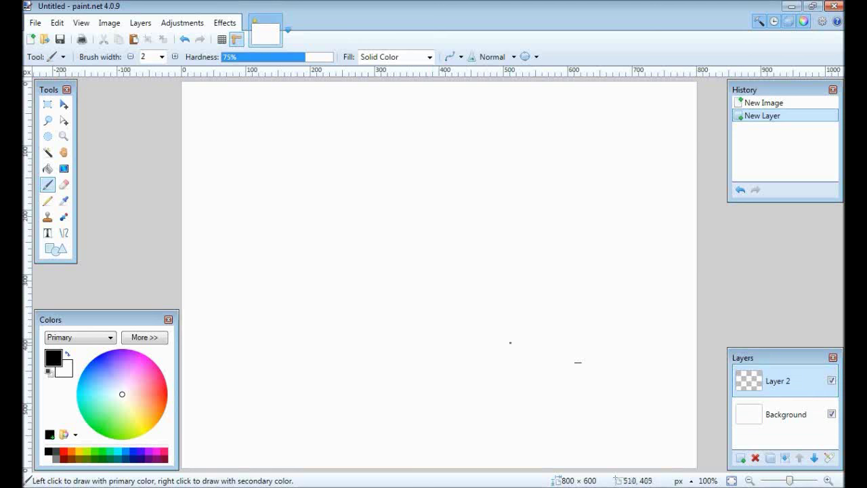
left_click(782, 414)
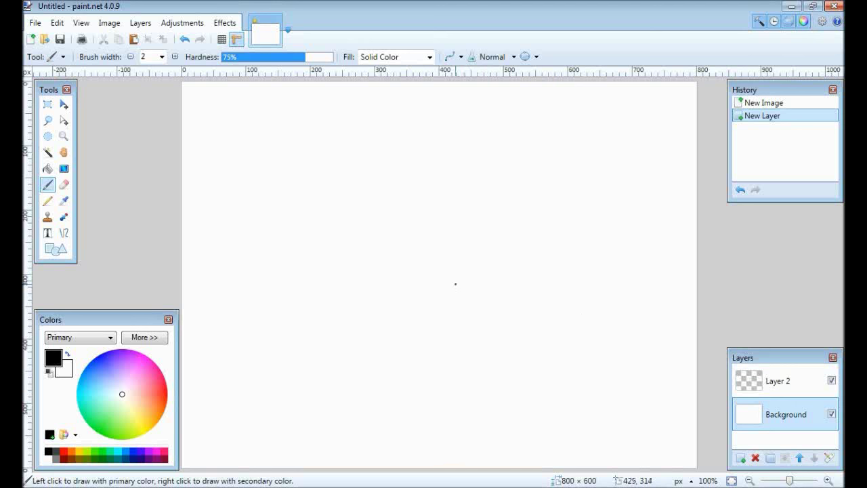
Step: Draw a test brush stroke near the canvas centre, then undo it
mouse_move(455, 283)
left_mouse_down()
mouse_move(542, 252)
mouse_move(450, 285)
left_mouse_up()
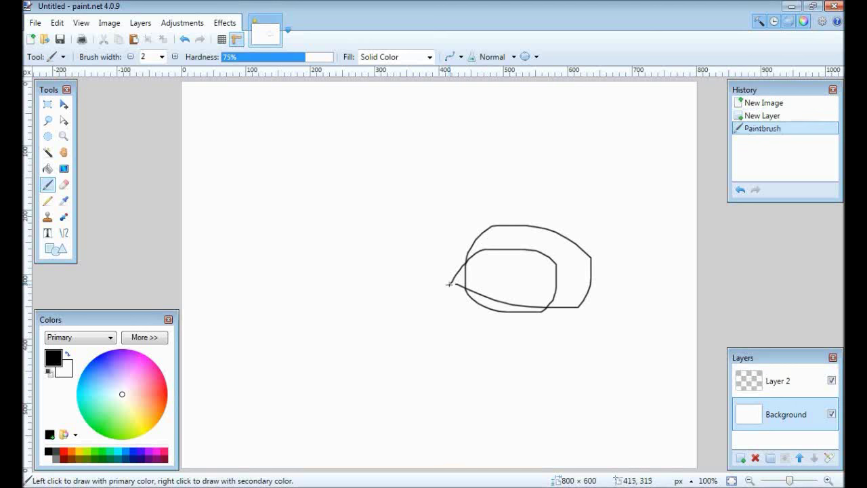
left_click(782, 382)
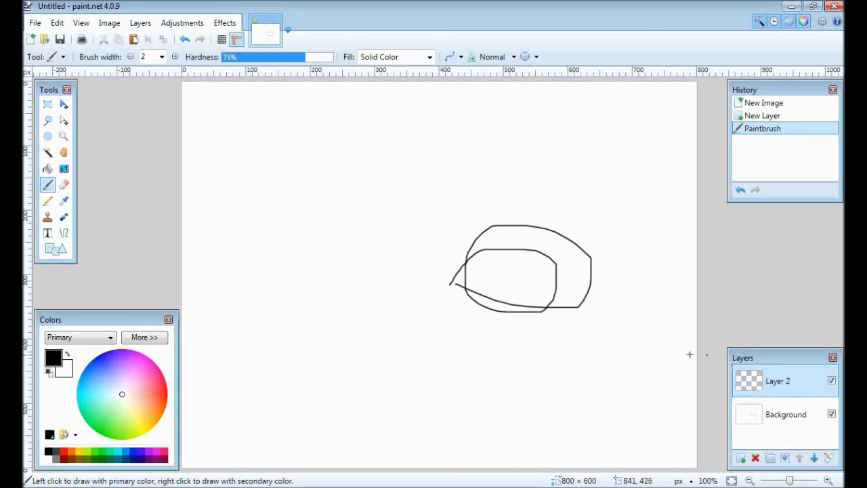
left_click(184, 38)
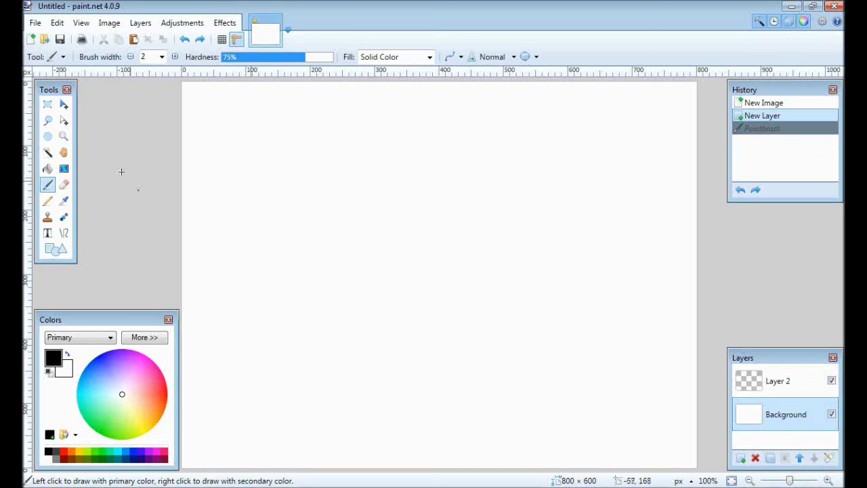
Step: Erase the Background layer's white fill using a Magic Wand selection and Delete
left_click(48, 154)
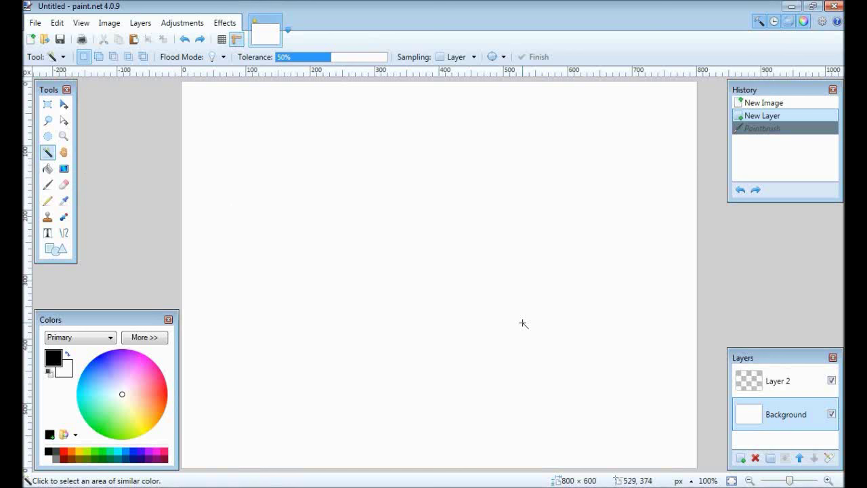
left_click(556, 334)
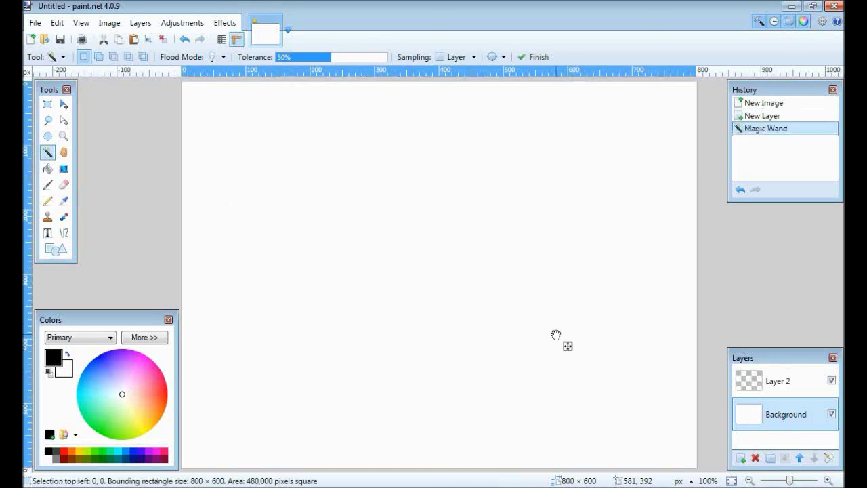
key("Delete")
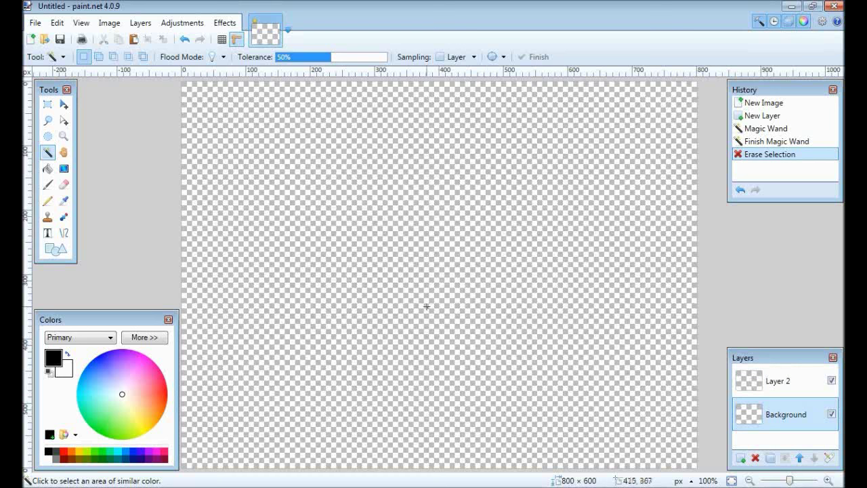
left_click(64, 233)
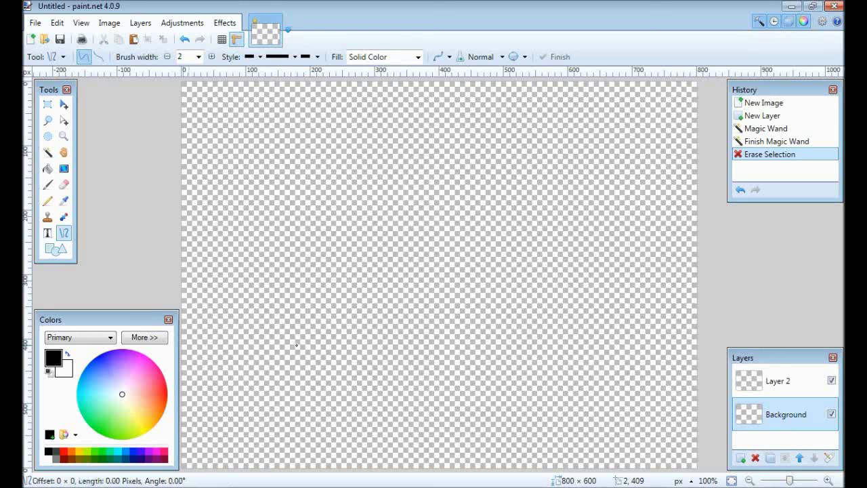
Step: Draw a ground line across the full canvas width and raise the brush width to 5
left_click_drag(183, 345, 605, 348)
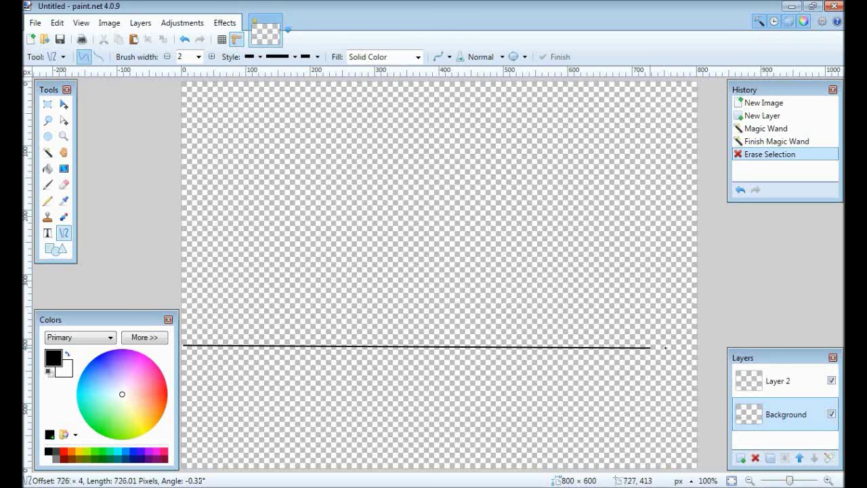
left_click_drag(665, 347, 698, 348)
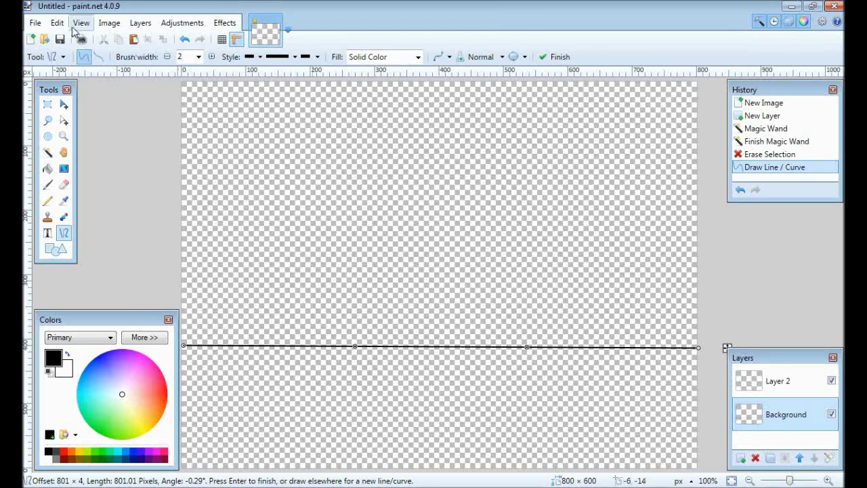
left_click(212, 59)
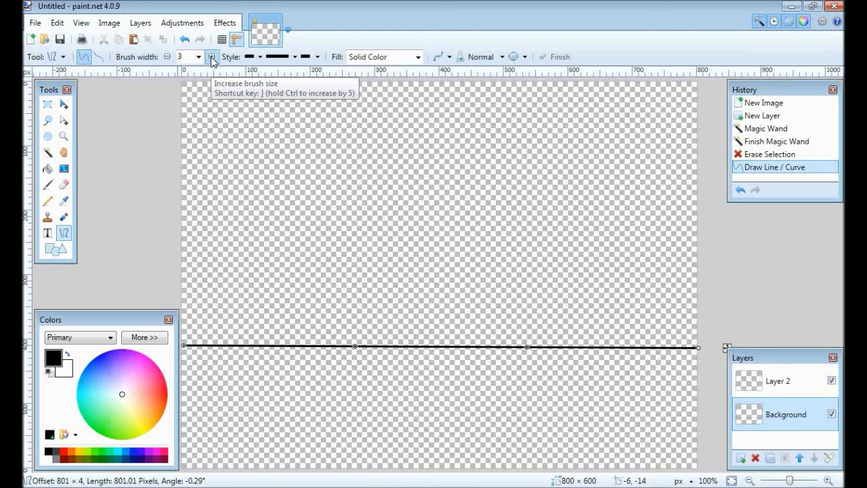
left_click(212, 58)
left_click(212, 59)
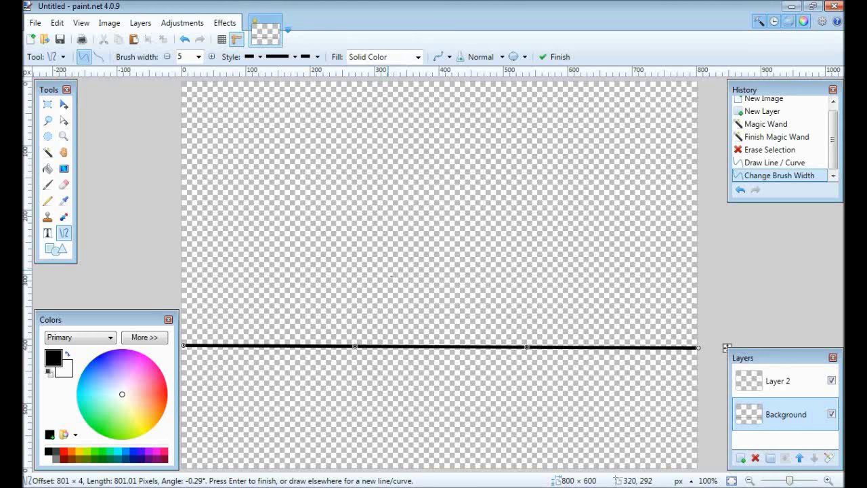
Step: Draw the stick figure's striding legs and a short foot down to the ground line
left_click_drag(388, 270, 441, 342)
mouse_move(422, 264)
left_mouse_down()
mouse_move(451, 339)
mouse_move(461, 332)
mouse_move(450, 342)
left_mouse_up()
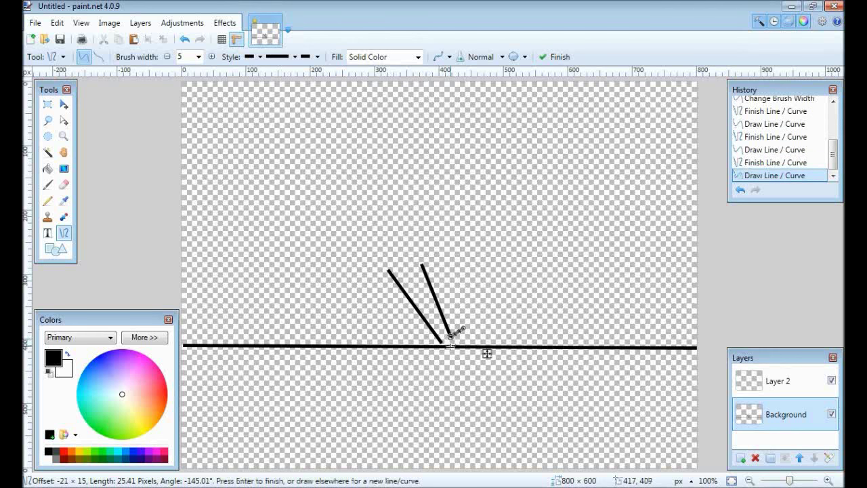
key("Return")
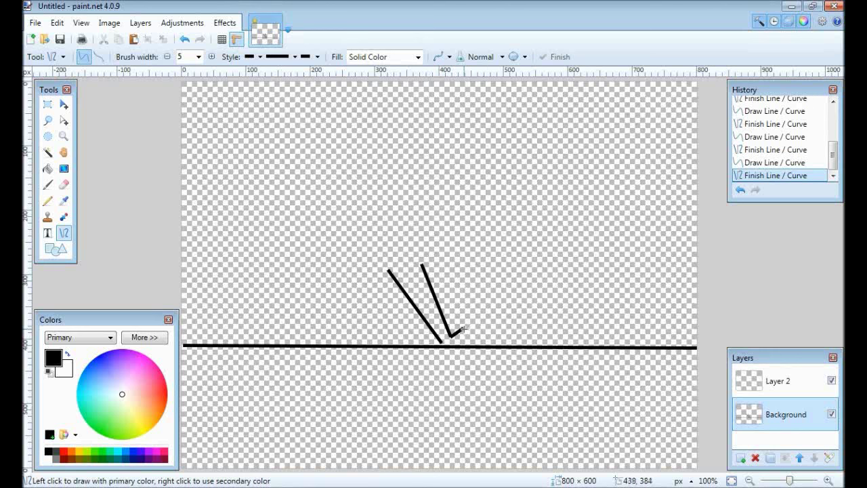
left_click_drag(462, 329, 454, 345)
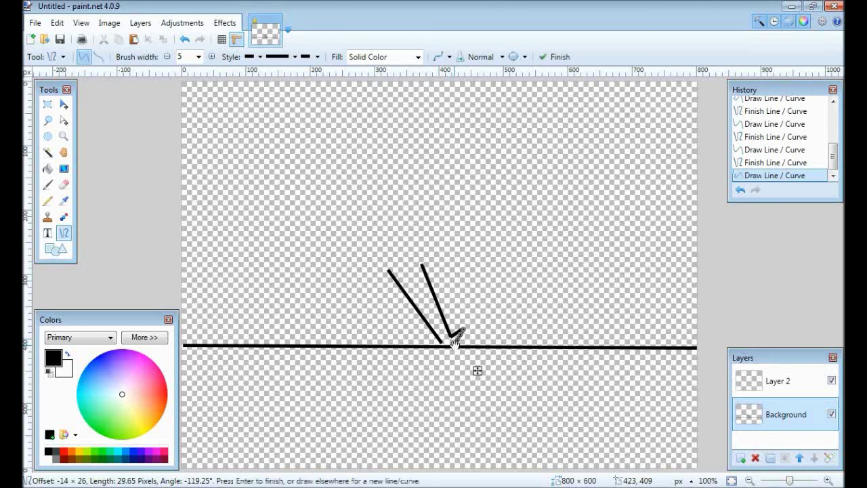
key("Return")
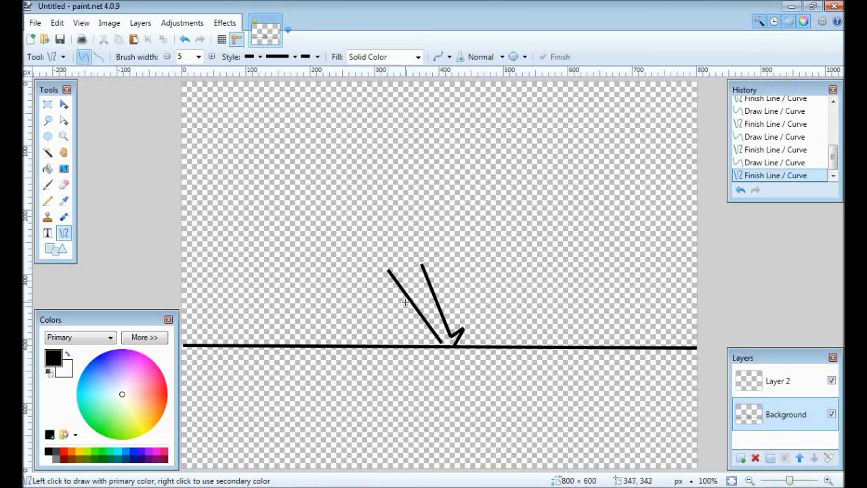
left_click_drag(406, 297, 372, 337)
key("Return")
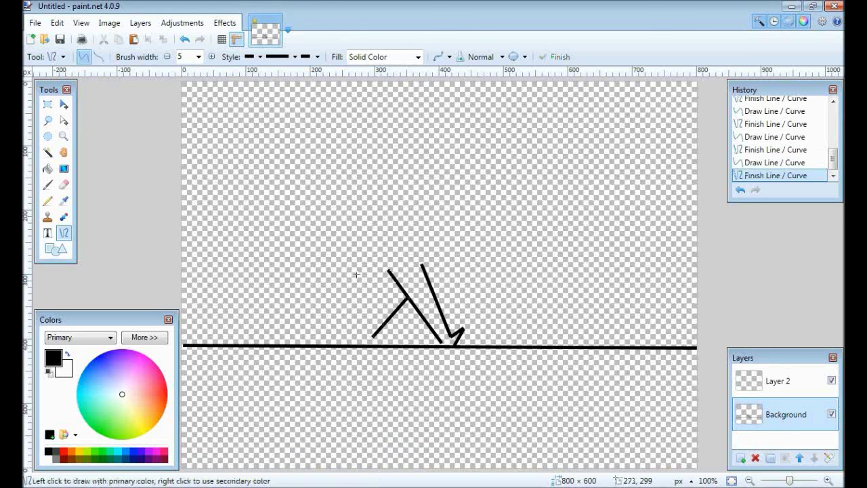
left_click(47, 202)
left_click(64, 232)
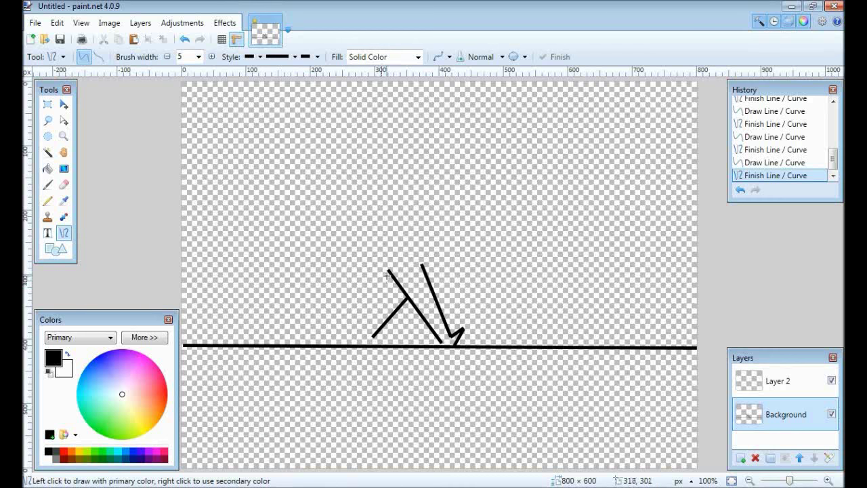
mouse_move(388, 273)
left_mouse_down()
mouse_move(360, 323)
mouse_move(361, 336)
mouse_move(381, 339)
mouse_move(370, 343)
left_mouse_up()
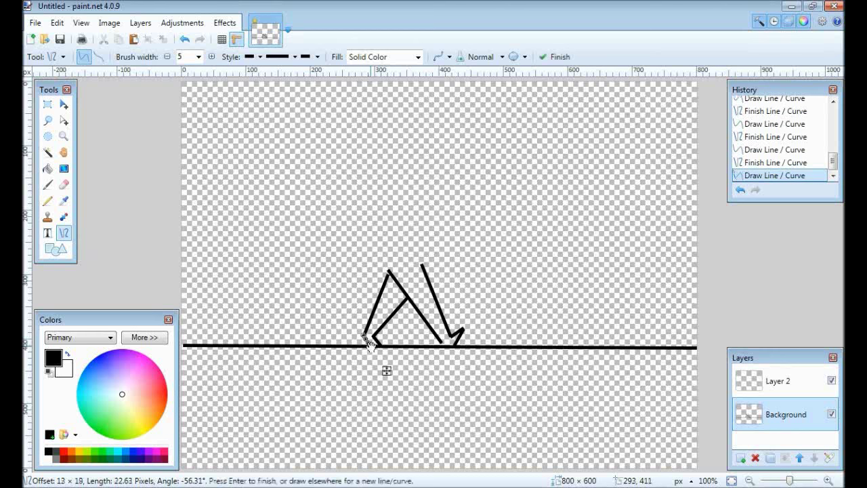
key("Return")
Step: Draw two torso lines upward from the hips and toggle the B2: Background layer's visibility
mouse_move(388, 270)
left_mouse_down()
mouse_move(412, 207)
mouse_move(406, 183)
mouse_move(398, 191)
left_mouse_up()
key("Return")
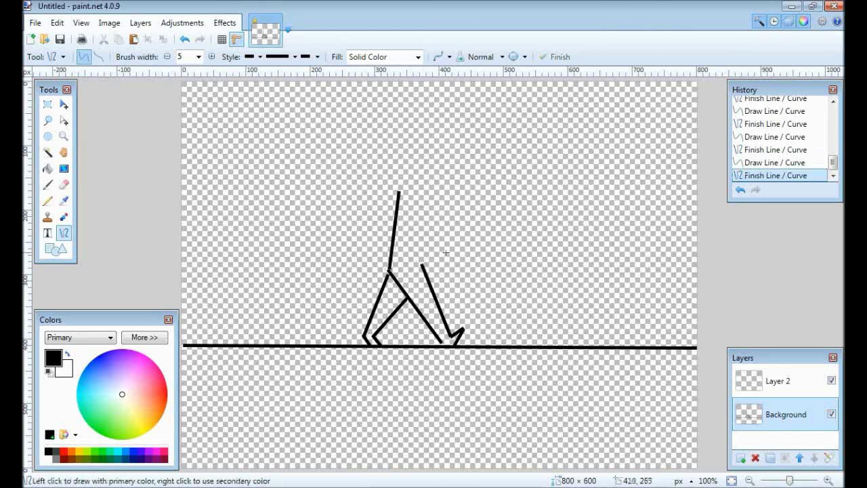
mouse_move(422, 266)
left_mouse_down()
mouse_move(428, 190)
mouse_move(397, 194)
mouse_move(414, 185)
mouse_move(429, 191)
left_mouse_up()
key("Return")
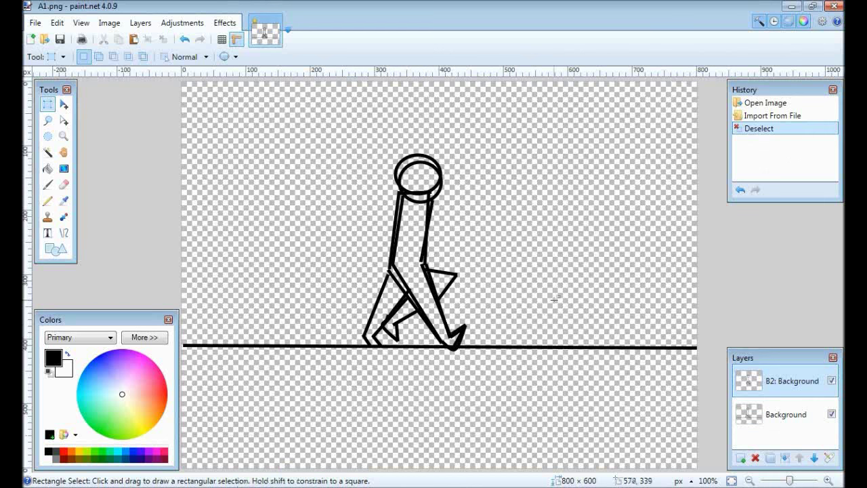
left_click(832, 382)
Step: Toggle the B2: Background layer's visibility to compare the two poses
left_click(832, 381)
left_click(832, 381)
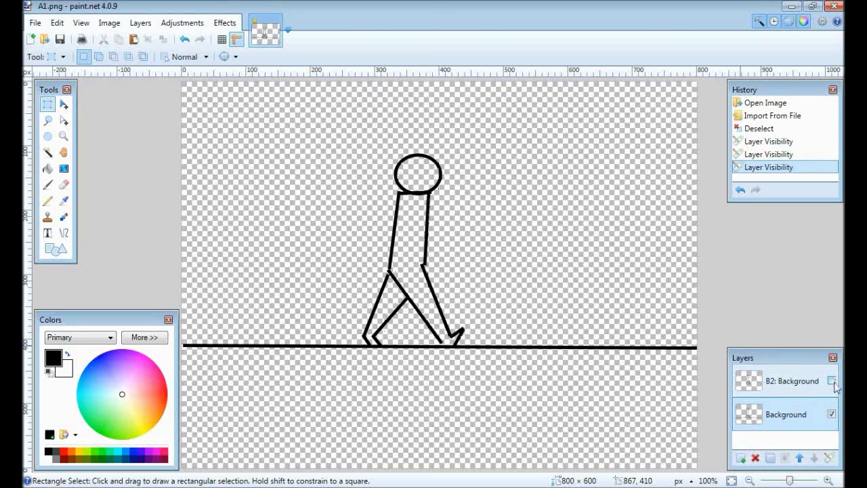
left_click(832, 381)
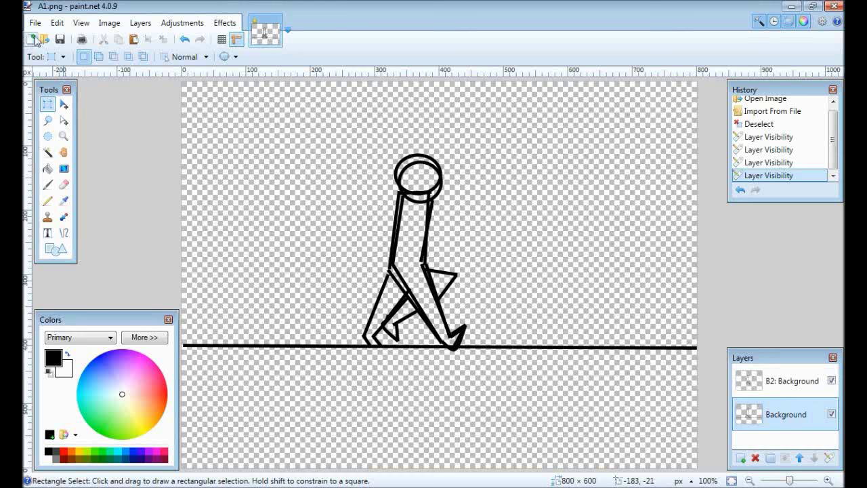
Step: Create a new 800×600 image and paste the whole A1.png stick-figure frame into it
left_click(32, 40)
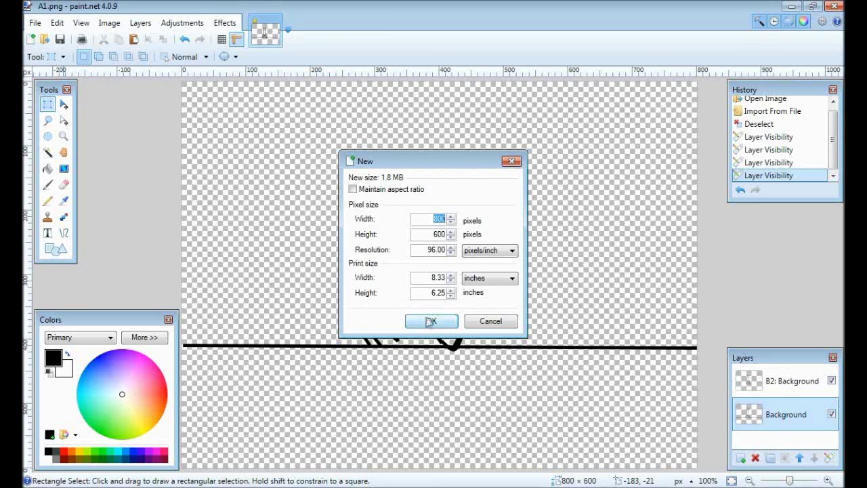
left_click(430, 321)
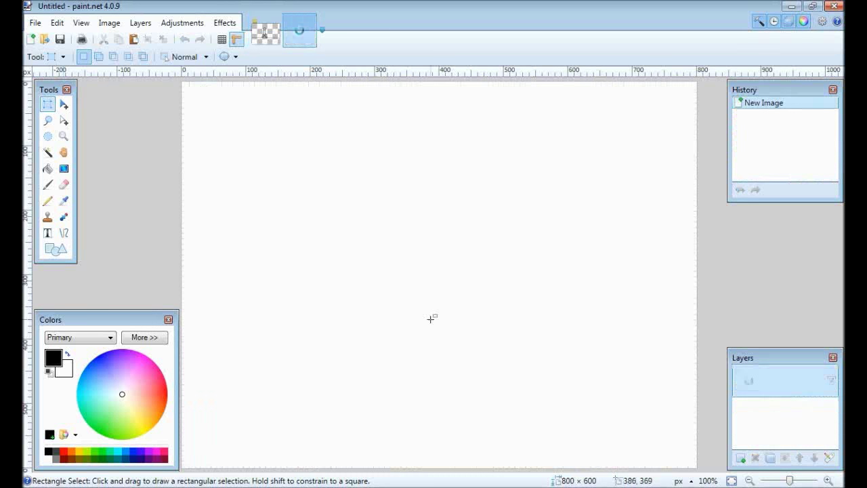
left_click(266, 39)
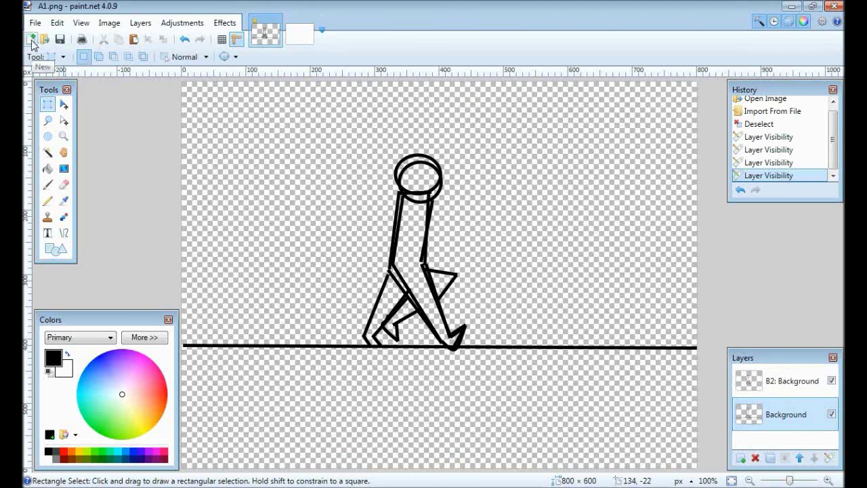
key("ctrl+a")
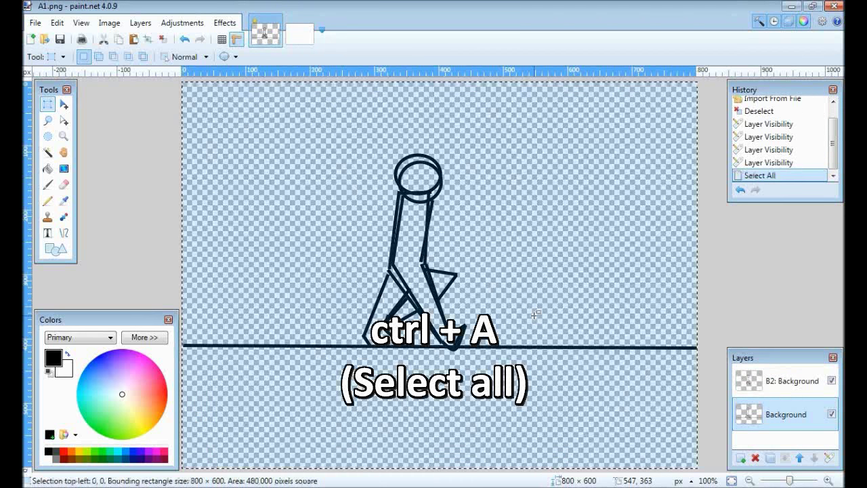
key("ctrl+c")
left_click(300, 36)
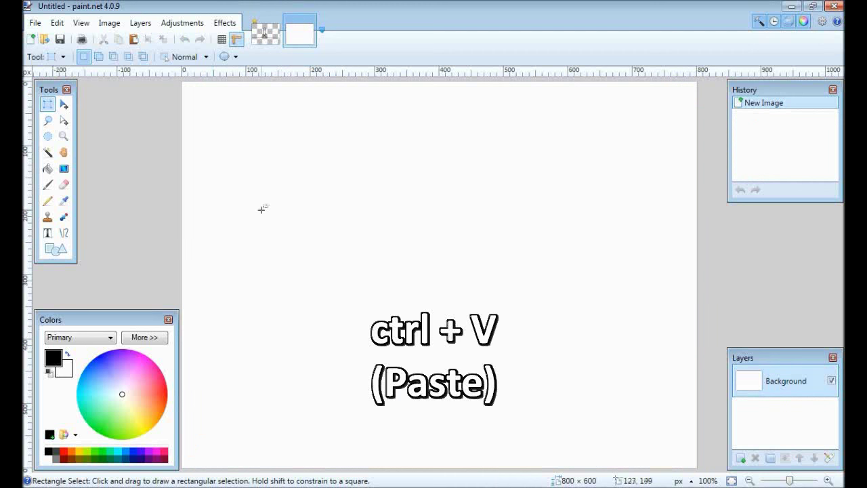
key("ctrl+v")
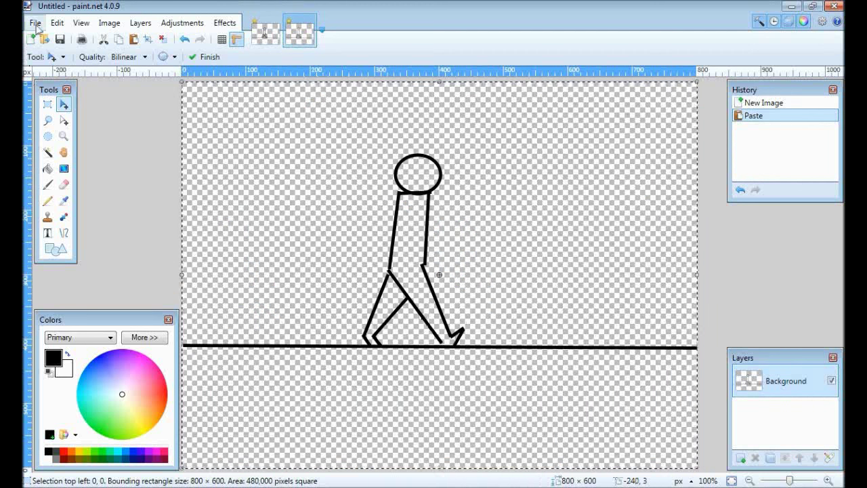
left_click(35, 22)
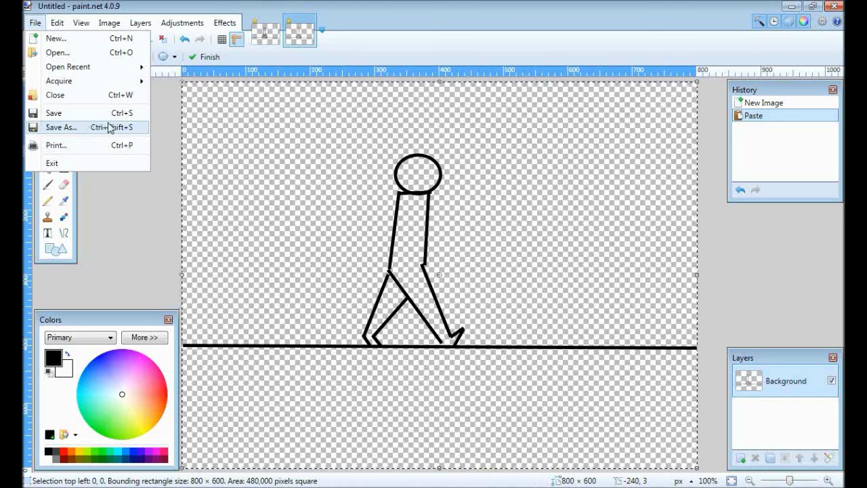
Step: Save the frame as A1.png in a new 'Test animate 2' folder, accepting the PNG settings
left_click(78, 129)
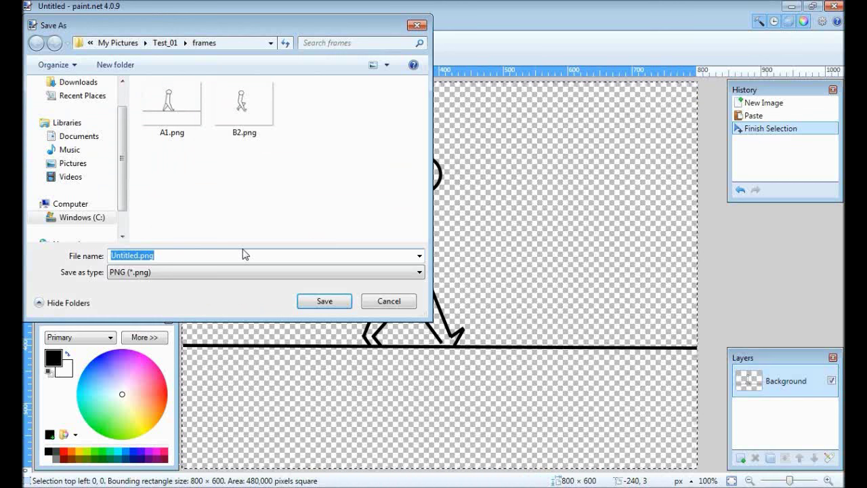
left_click(115, 64)
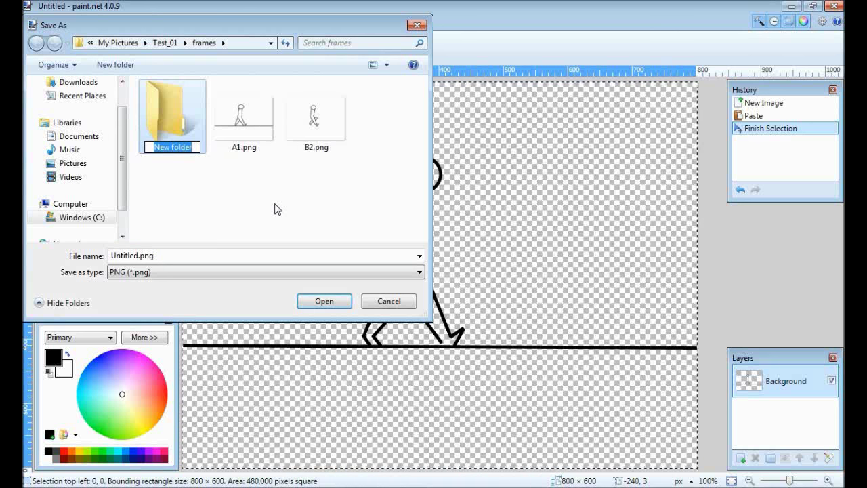
type("Test")
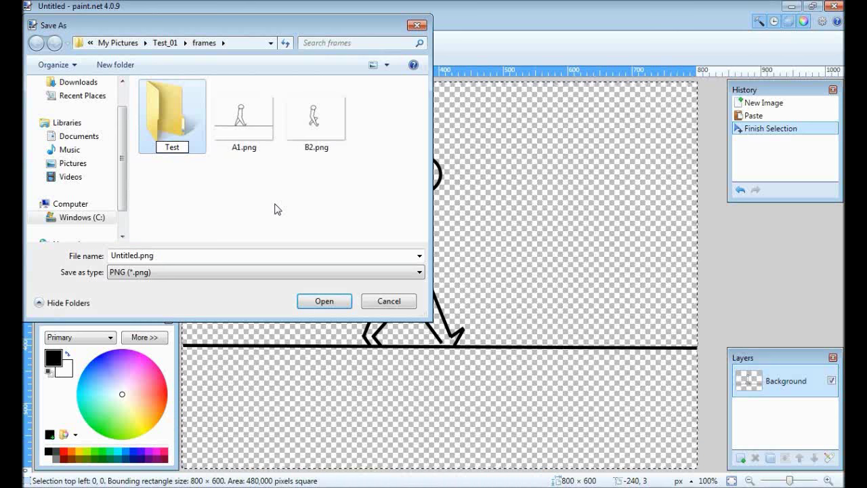
type(" animate 2")
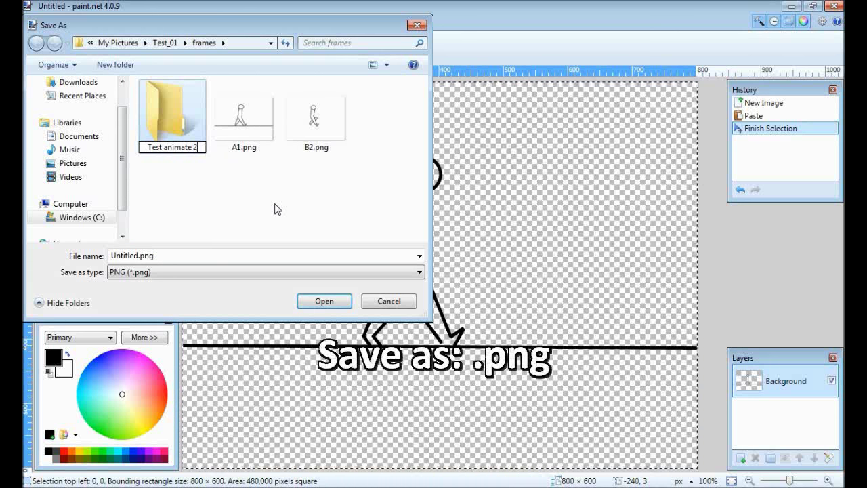
key("Return")
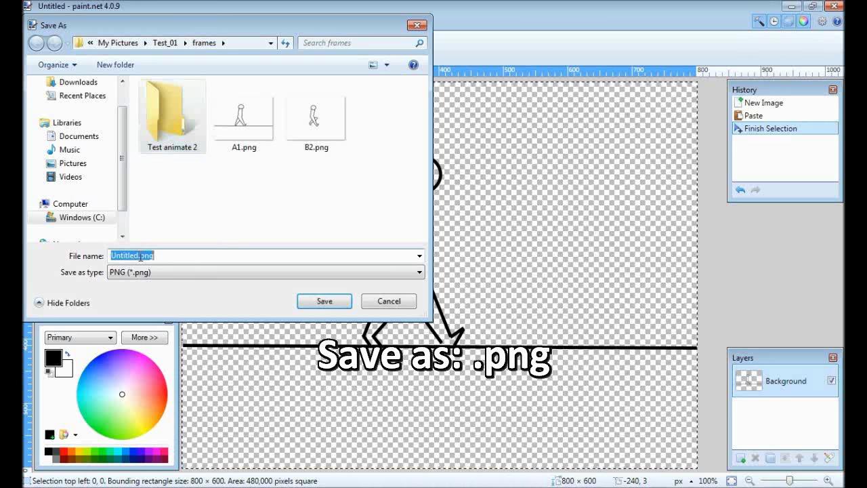
double_click(159, 83)
left_click(163, 256)
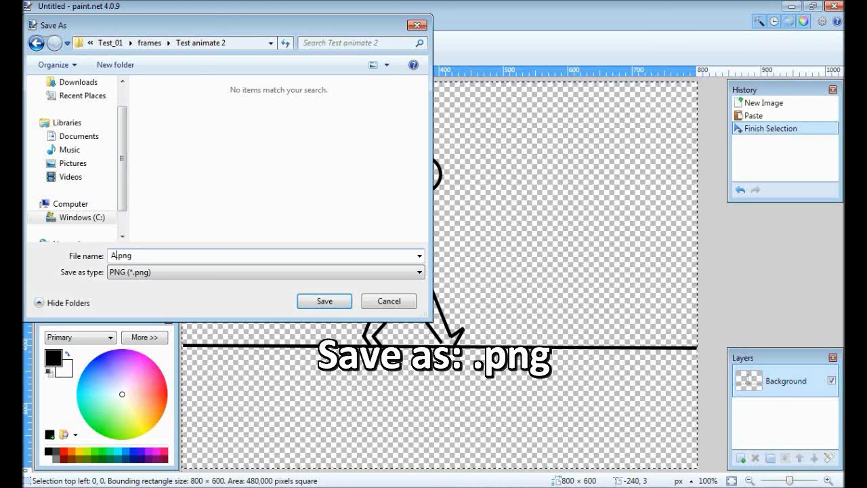
left_click(318, 305)
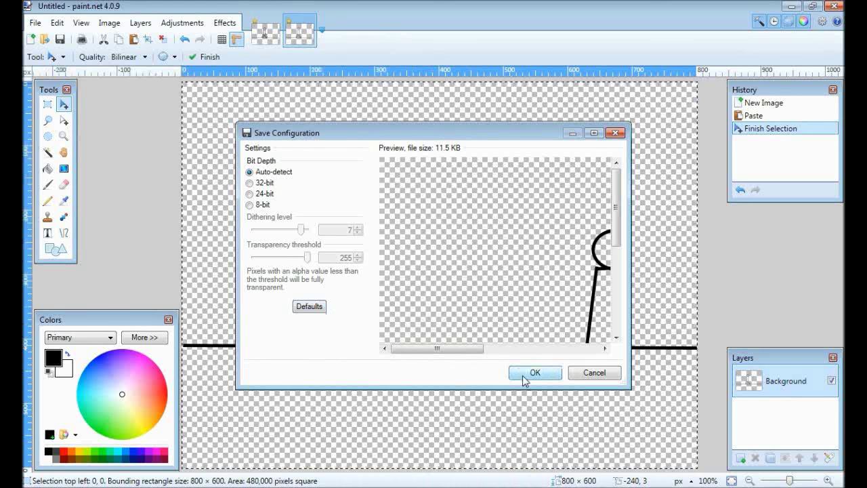
left_click(532, 373)
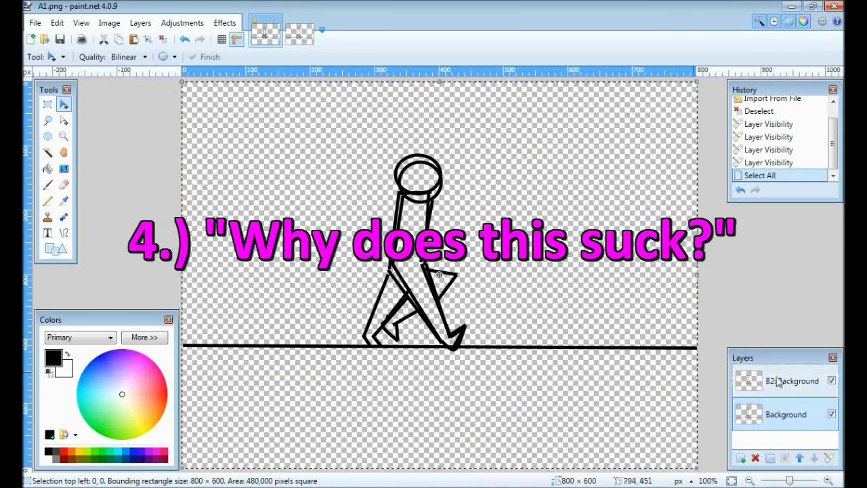
Step: Copy the B2 layer's figure and paste it into the second image
left_click(779, 382)
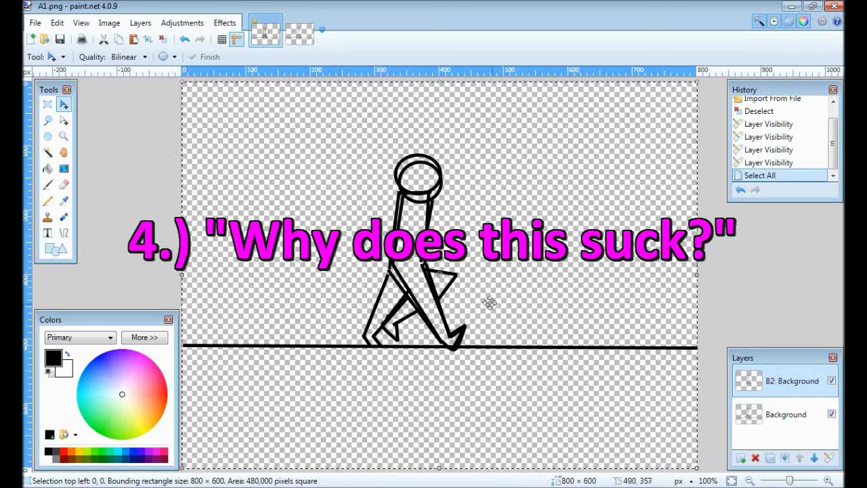
key("ctrl+a")
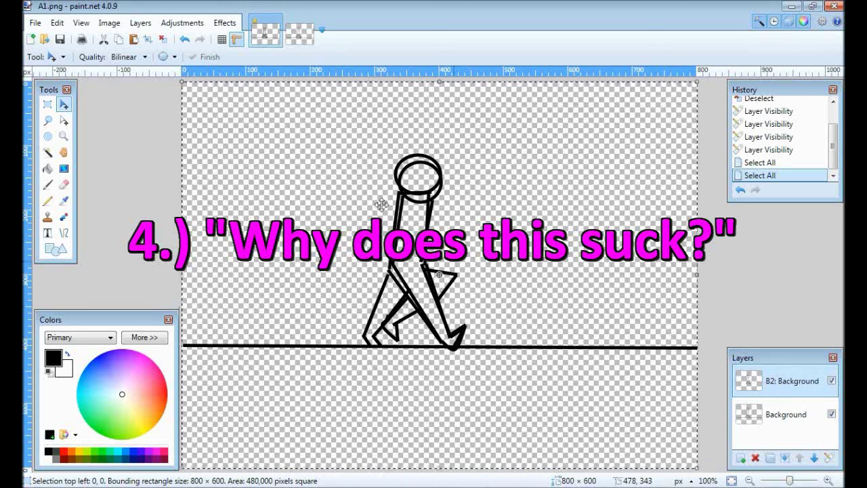
left_click(299, 35)
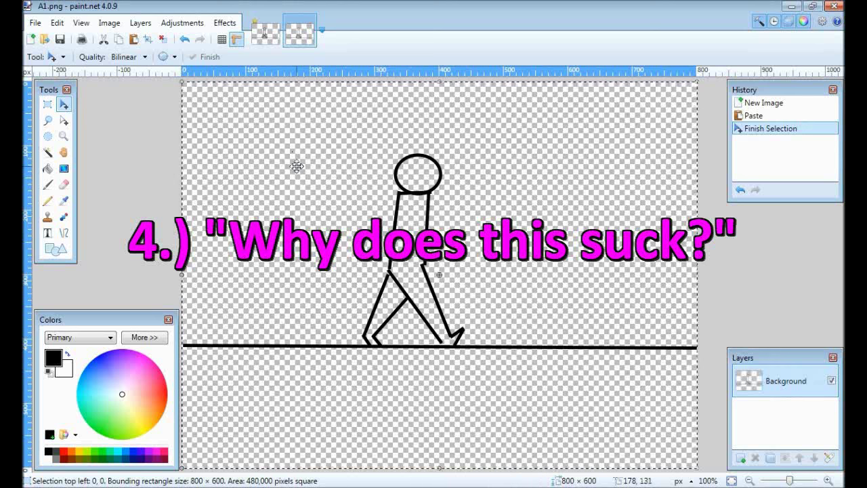
key("ctrl+v")
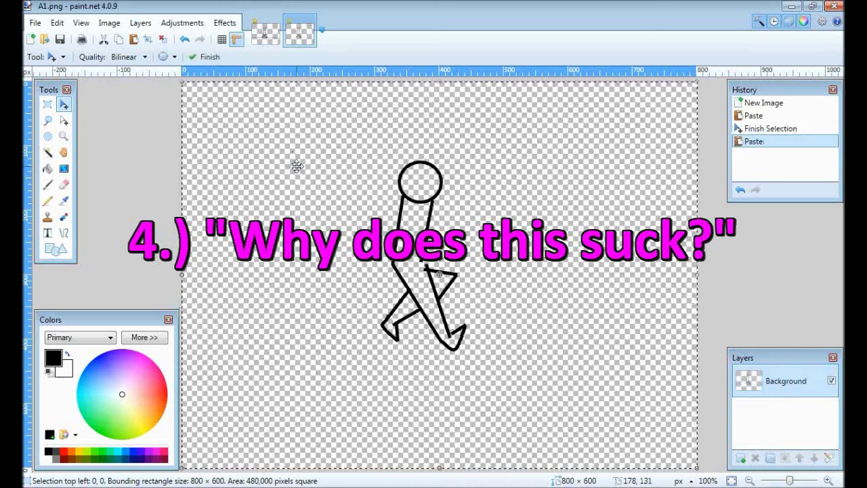
Step: Save the second image as B2.png with the default PNG settings
left_click(36, 22)
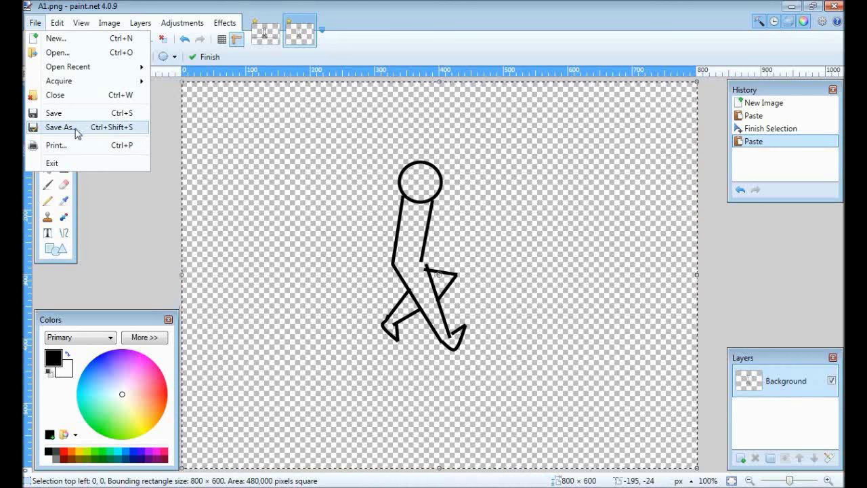
left_click(60, 127)
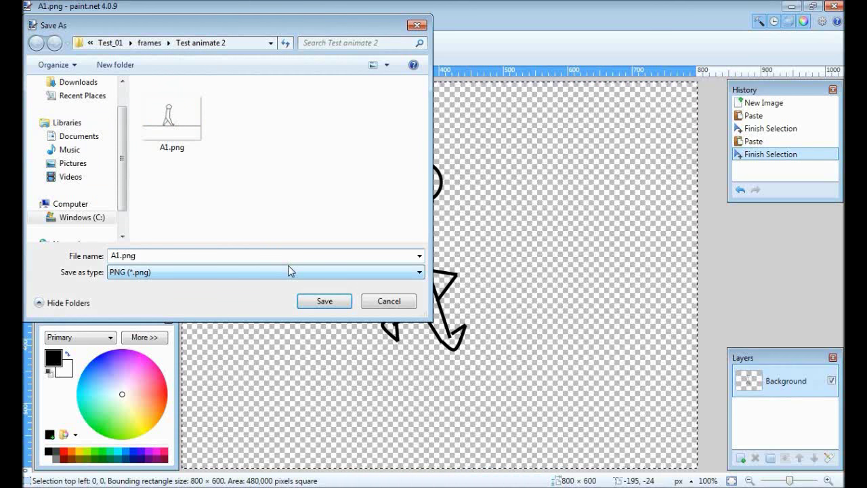
type("B2")
left_click(323, 302)
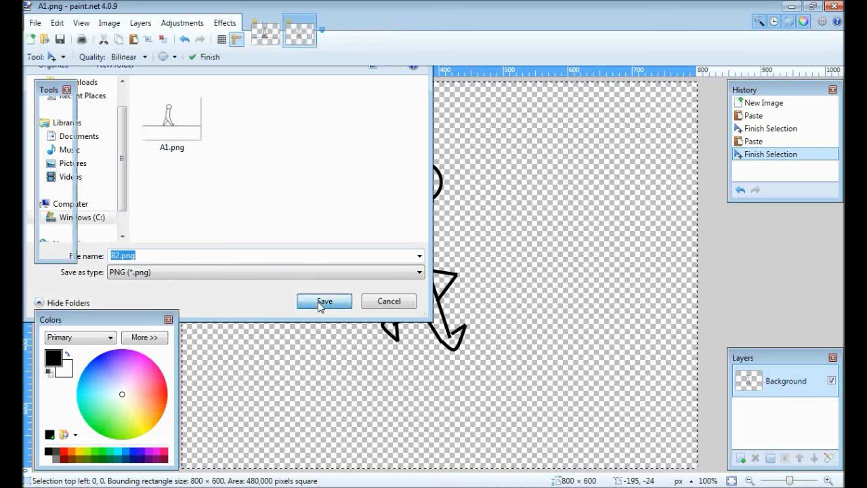
left_click(535, 373)
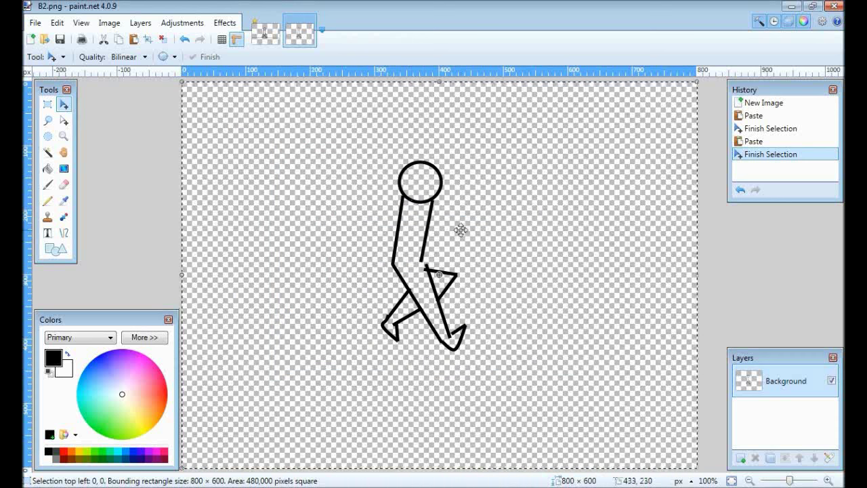
Step: Flip between Undo and Redo to compare versions, ending on the ground-line version
left_click(185, 40)
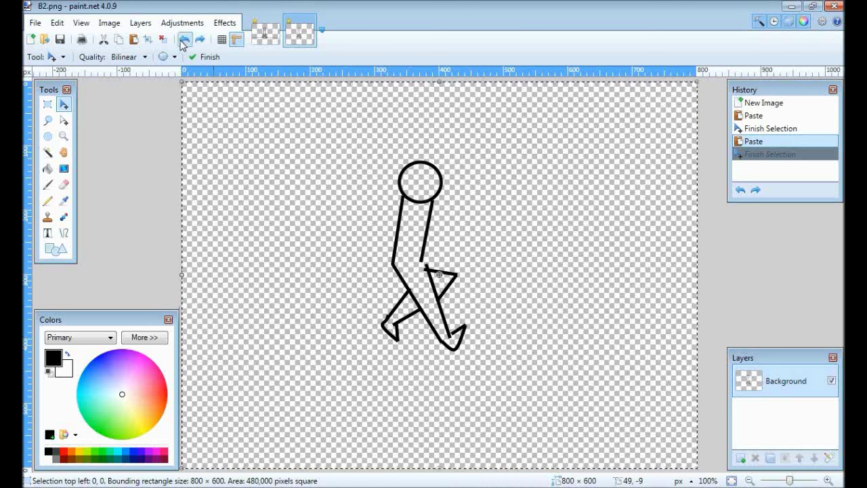
left_click(184, 39)
left_click(200, 40)
left_click(184, 40)
left_click(200, 40)
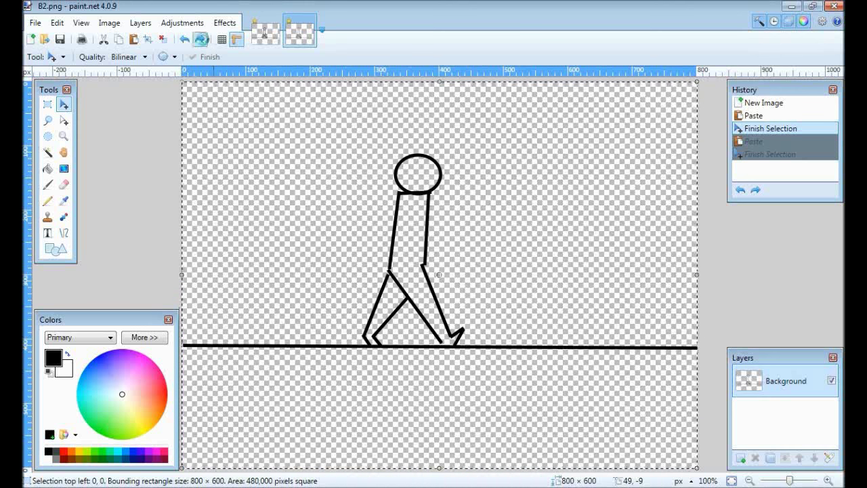
left_click(184, 40)
left_click(200, 40)
left_click(184, 40)
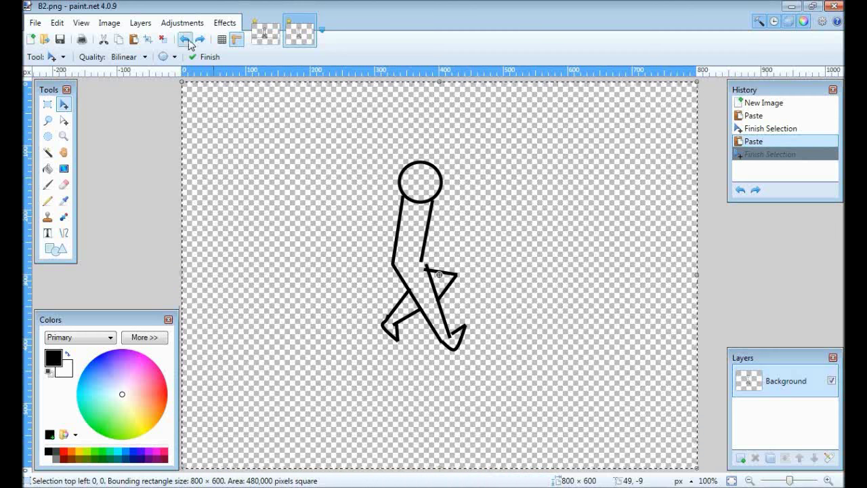
left_click(184, 40)
left_click(57, 249)
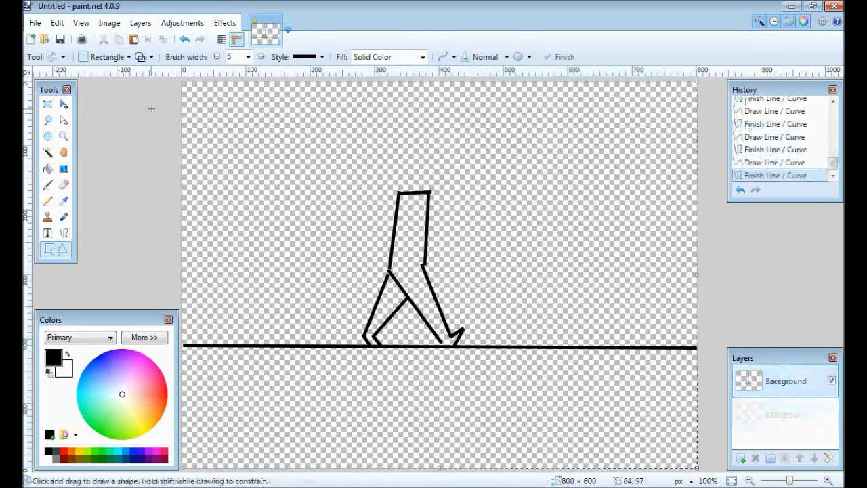
Step: Draw an elliptical head above the stick figure's body using the Ellipse shape
left_click(151, 58)
left_click(126, 57)
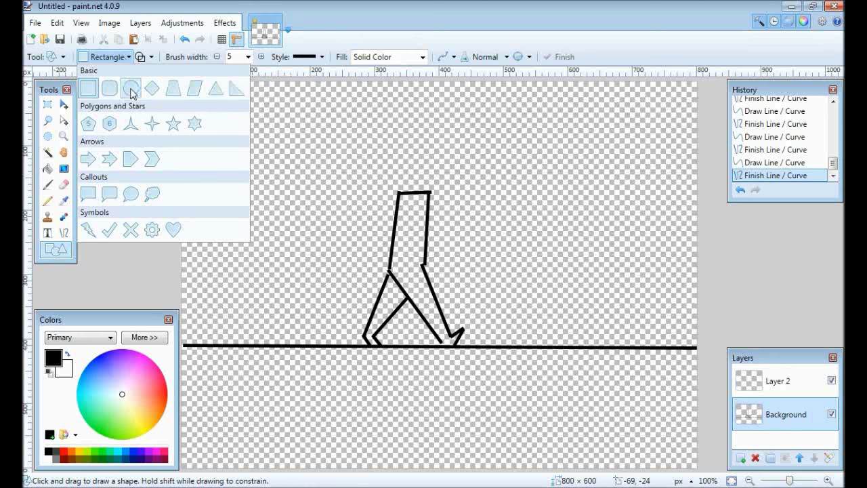
left_click(131, 88)
left_click_drag(388, 152, 463, 212)
key("Return")
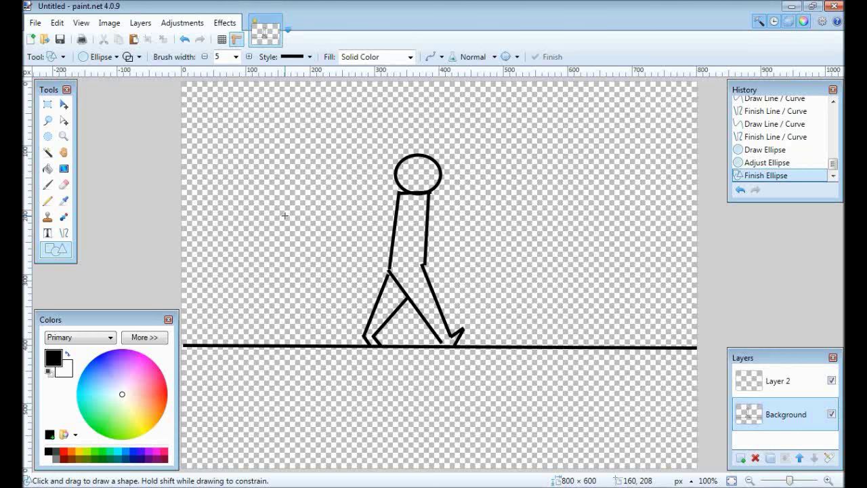
Step: On Layer 2, trace a second head, the torso lines, the forward leg and a foot
left_click(777, 386)
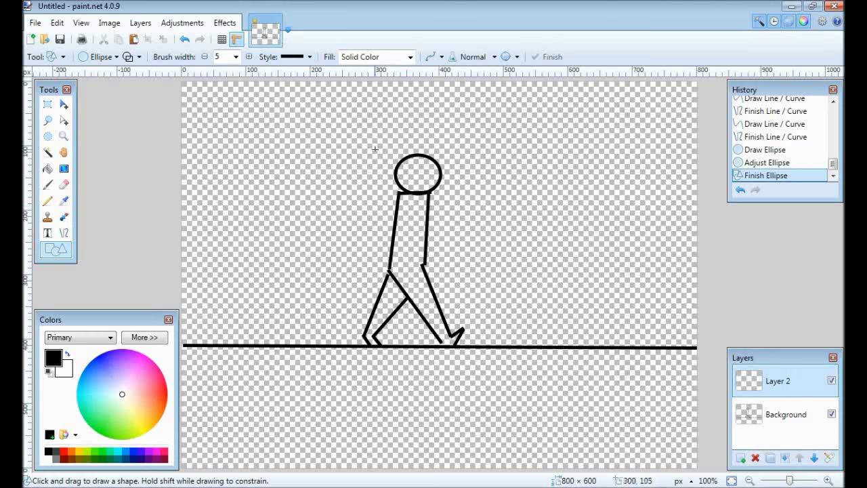
left_click_drag(401, 161, 461, 222)
left_click(63, 232)
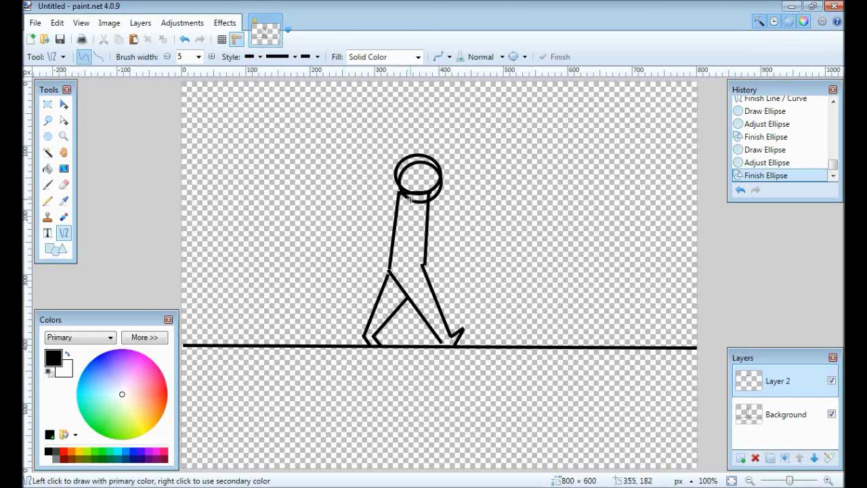
left_click_drag(437, 200, 419, 261)
mouse_move(400, 197)
left_mouse_down()
mouse_move(390, 265)
mouse_move(458, 309)
mouse_move(448, 337)
left_mouse_up()
key("Return")
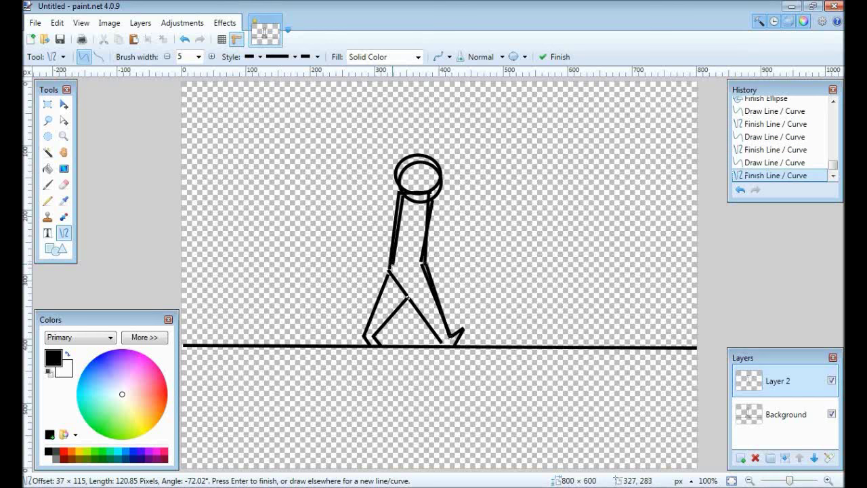
left_click_drag(393, 259, 390, 264)
key("Return")
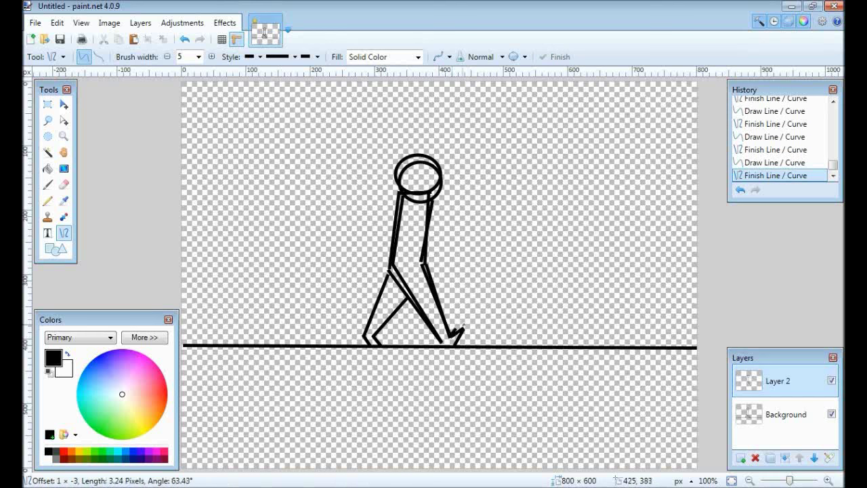
mouse_move(450, 338)
left_mouse_down()
mouse_move(464, 328)
mouse_move(452, 351)
mouse_move(461, 358)
mouse_move(473, 328)
left_mouse_up()
left_click_drag(459, 356, 458, 344)
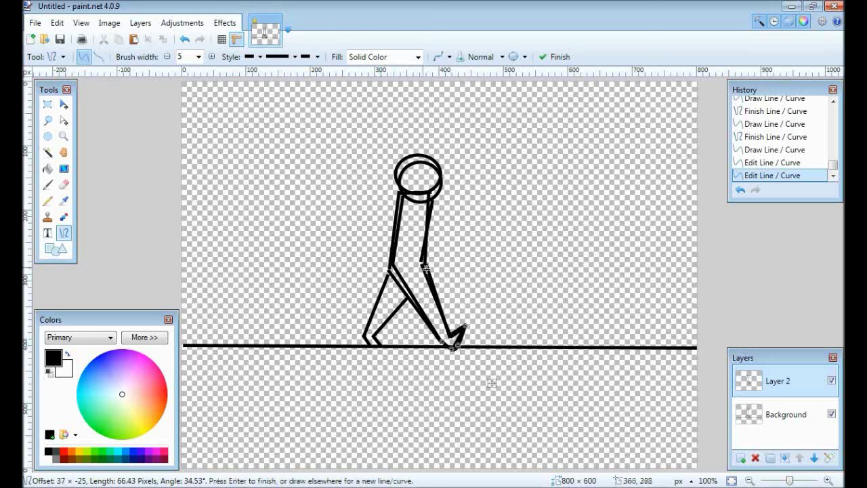
Step: Check the background frame, then draw an arm line out from the shoulder on Layer 2
left_click(831, 414)
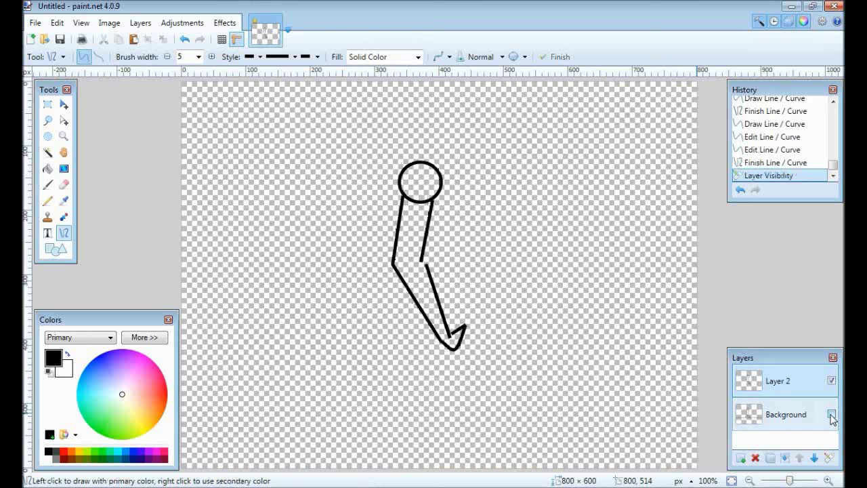
left_click(831, 414)
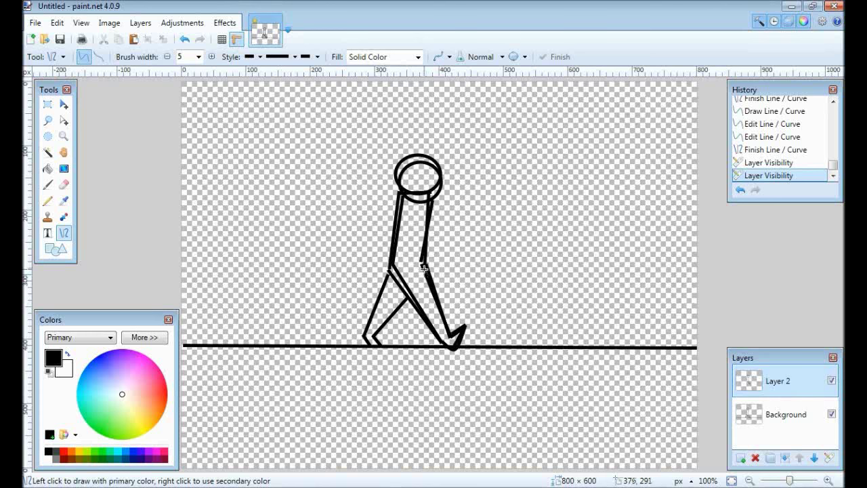
mouse_move(424, 268)
left_mouse_down()
mouse_move(457, 274)
mouse_move(436, 300)
mouse_move(457, 274)
left_mouse_up()
key("Return")
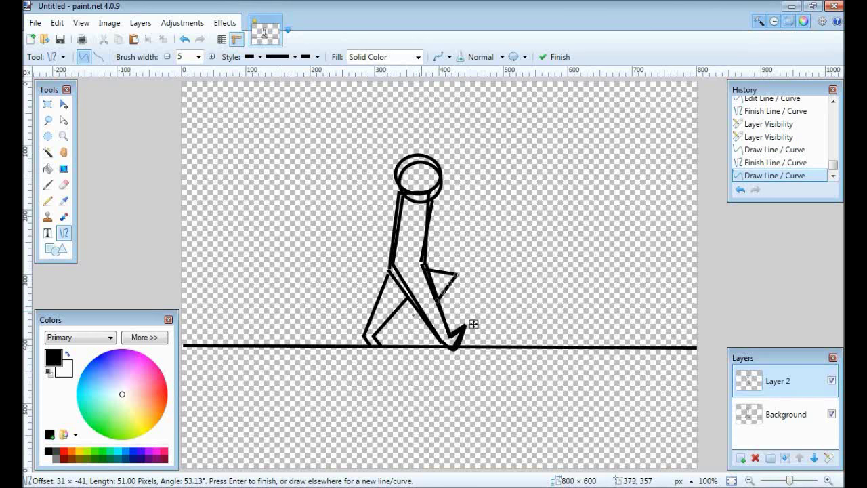
Step: Draw the trailing leg lines, then hide Layer 2 to compare it with the original figure
left_click_drag(421, 309, 392, 325)
left_click_drag(443, 338, 444, 339)
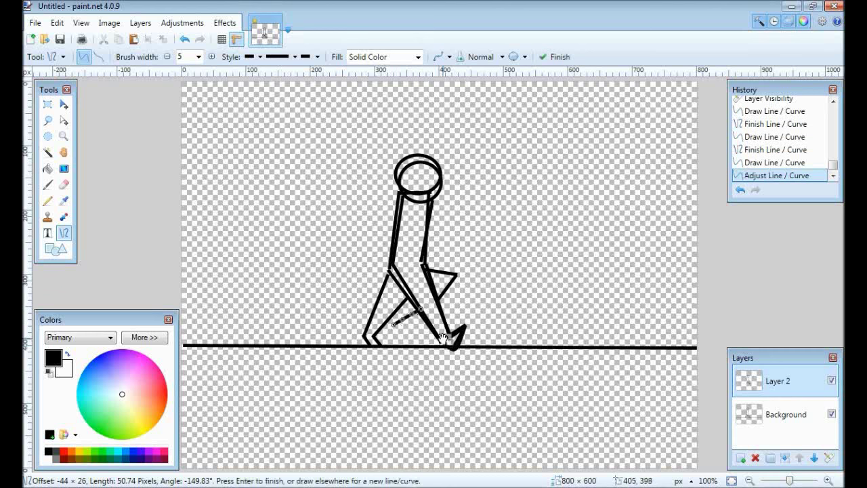
mouse_move(406, 290)
left_mouse_down()
mouse_move(383, 320)
mouse_move(399, 334)
mouse_move(398, 342)
mouse_move(383, 336)
mouse_move(400, 340)
mouse_move(400, 357)
left_mouse_up()
key("Return")
left_click(831, 381)
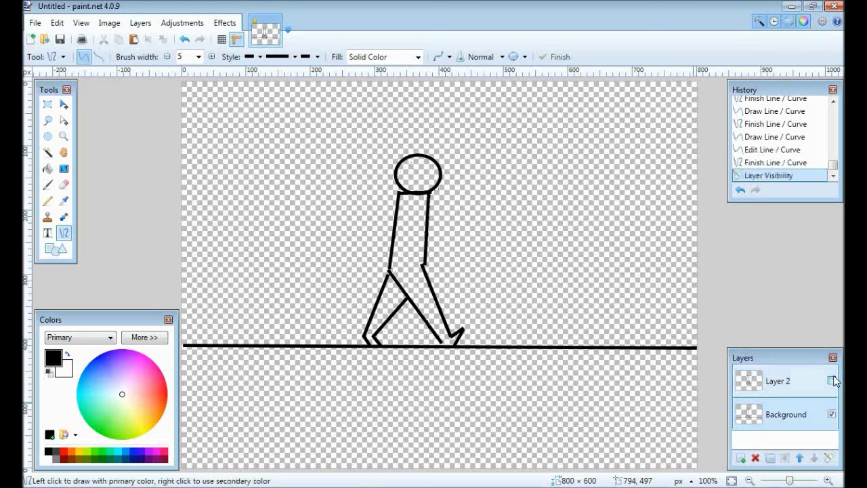